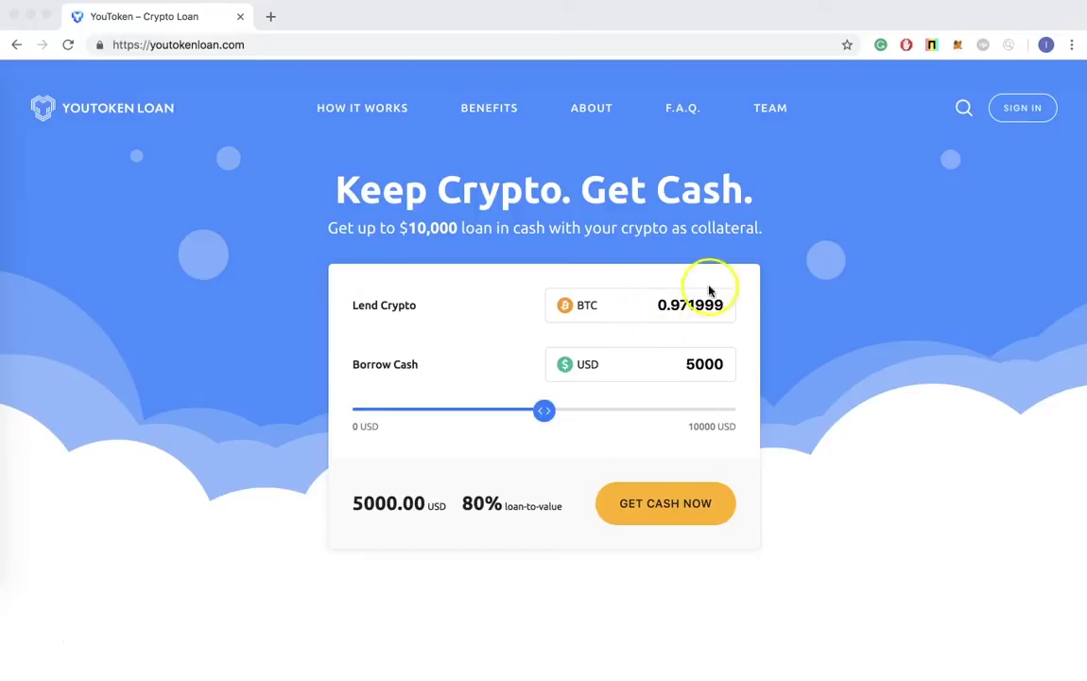
{"action": "left_click", "coordinate": [1004, 117]}
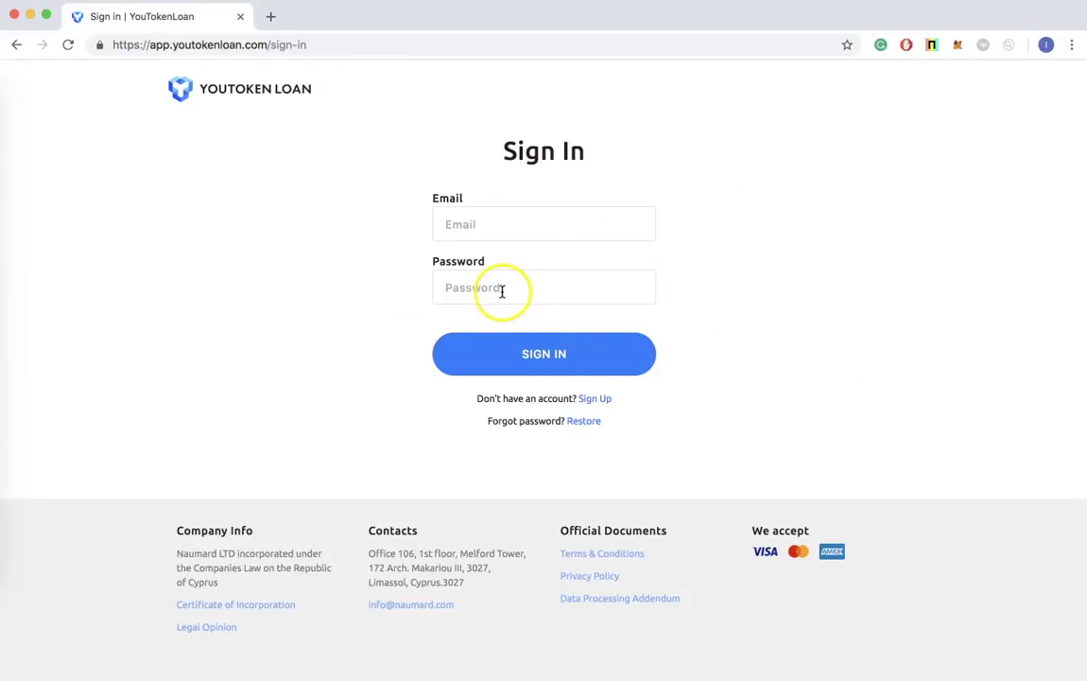
{"action": "left_click", "coordinate": [594, 401]}
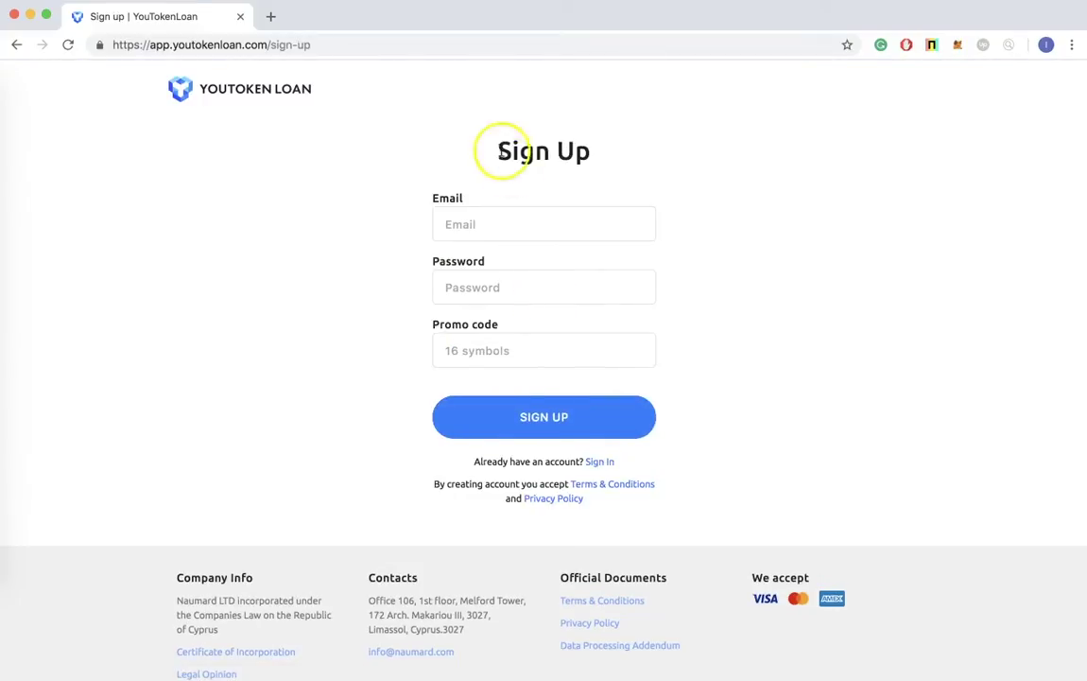
{"action": "left_click", "coordinate": [468, 219]}
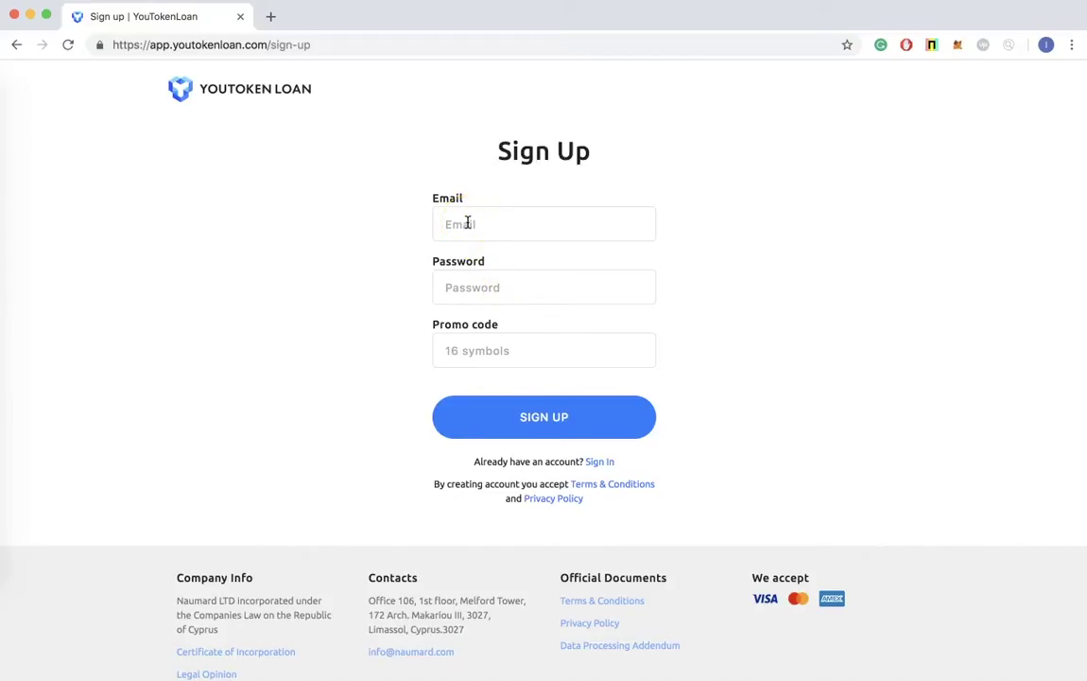
{"action": "key", "text": "Tab"}
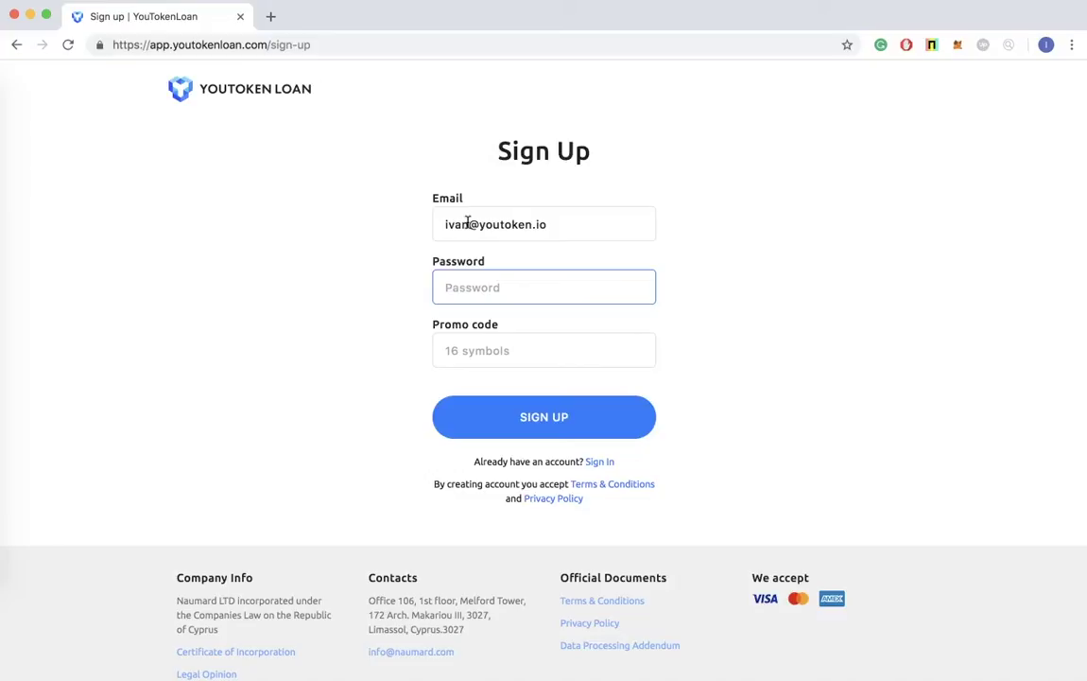
{"action": "type", "text": "••••••••"}
{"action": "type", "text": "••••••••"}
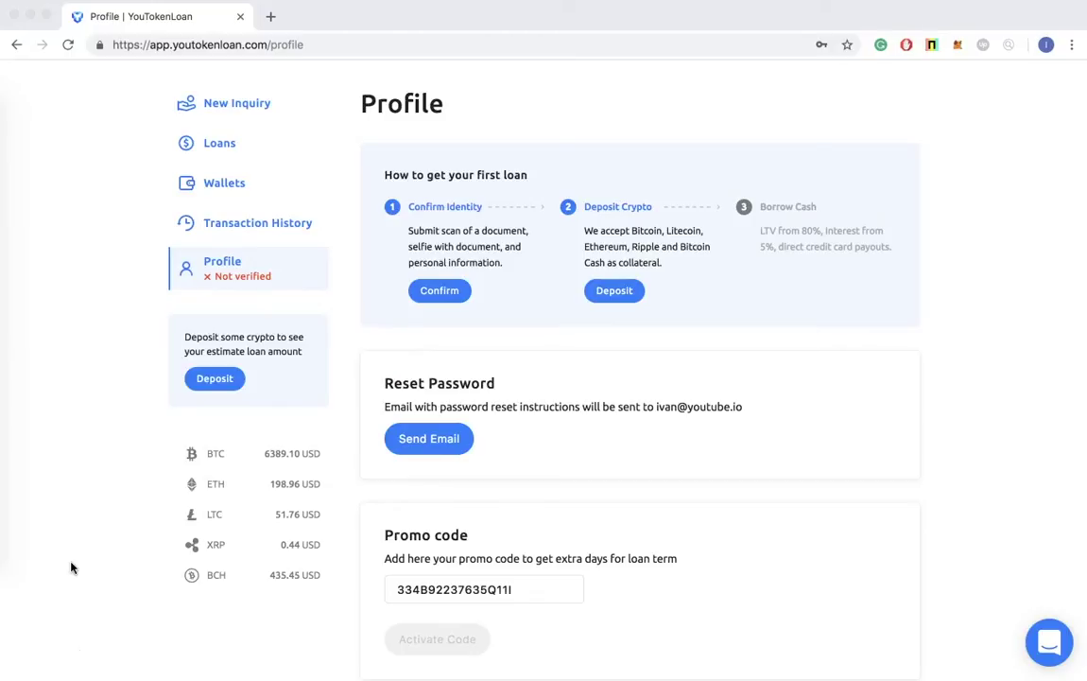
{"action": "left_click", "coordinate": [449, 289]}
{"action": "left_click", "coordinate": [437, 289]}
{"action": "left_click", "coordinate": [420, 260]}
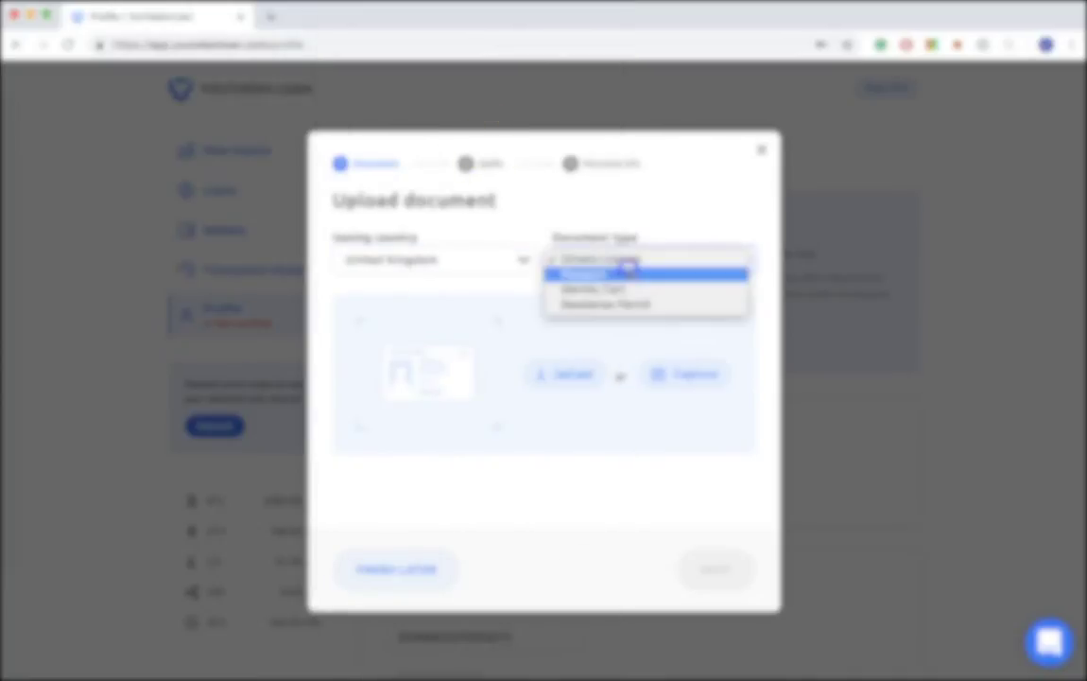
{"action": "left_click", "coordinate": [607, 275]}
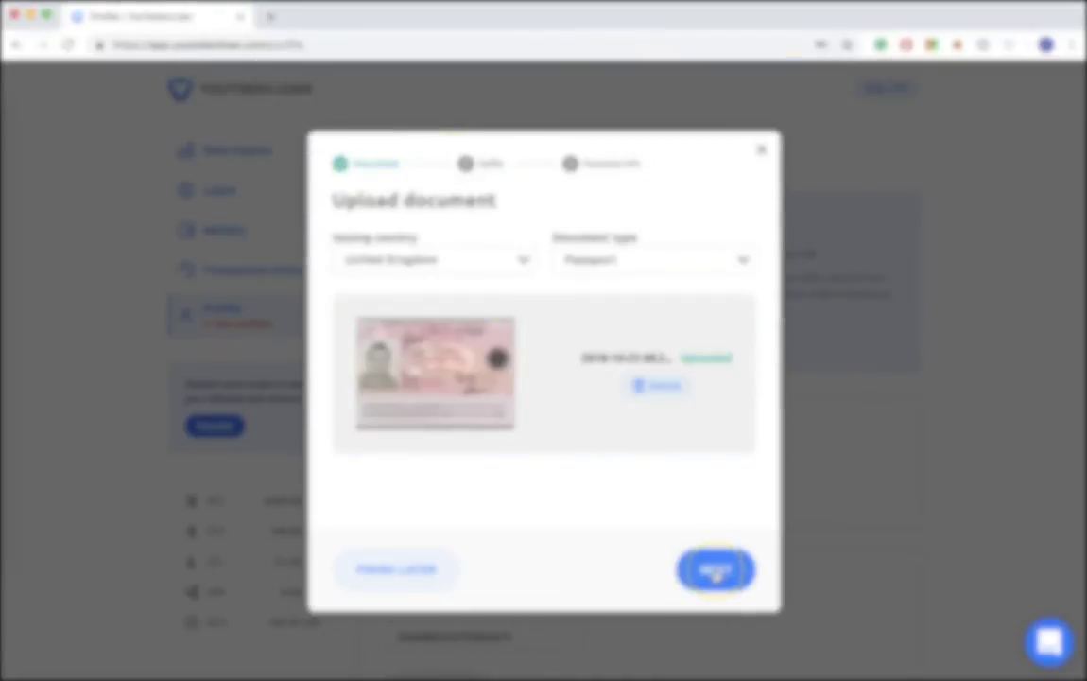
{"action": "left_click", "coordinate": [716, 570]}
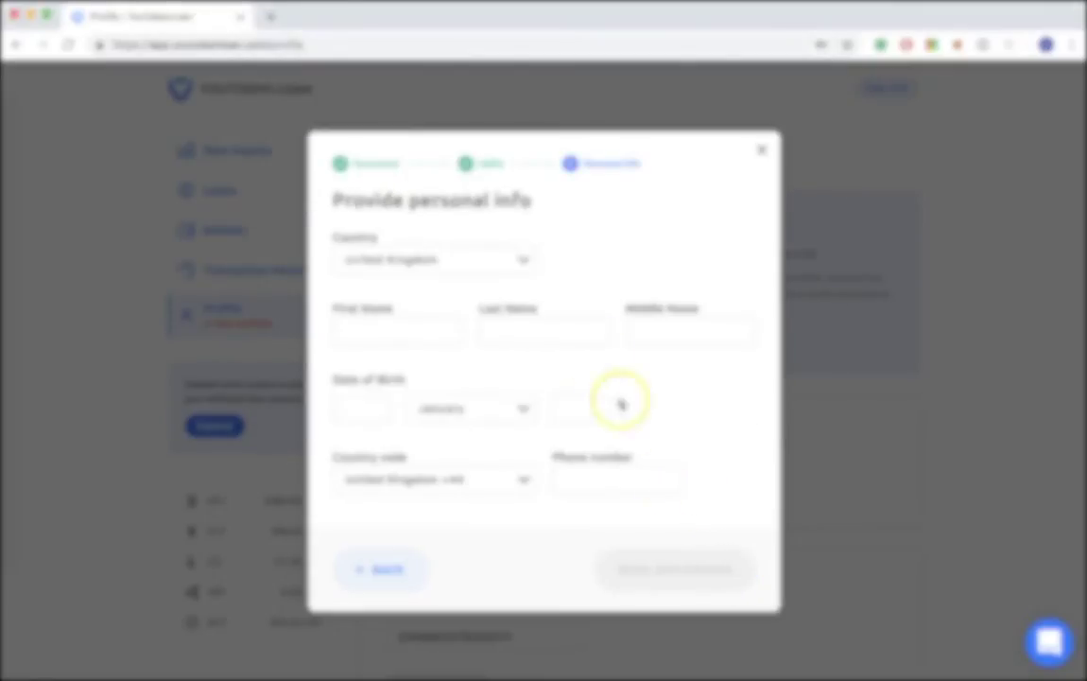
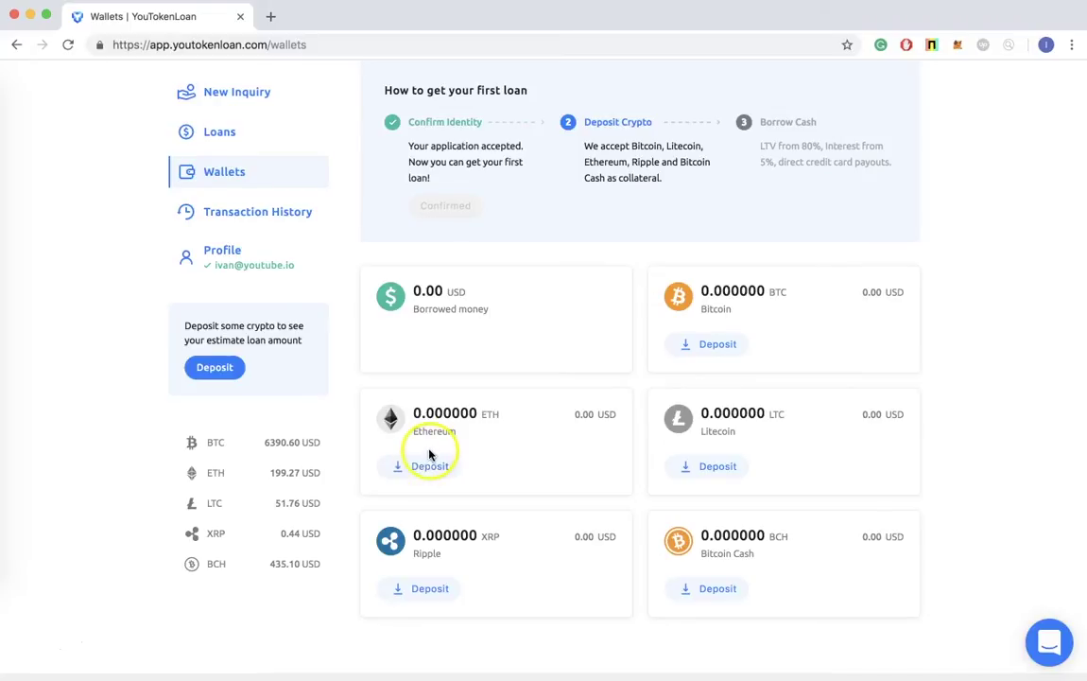
- Copy the YouToken Loan Ethereum deposit address
{"action": "left_click", "coordinate": [435, 467]}
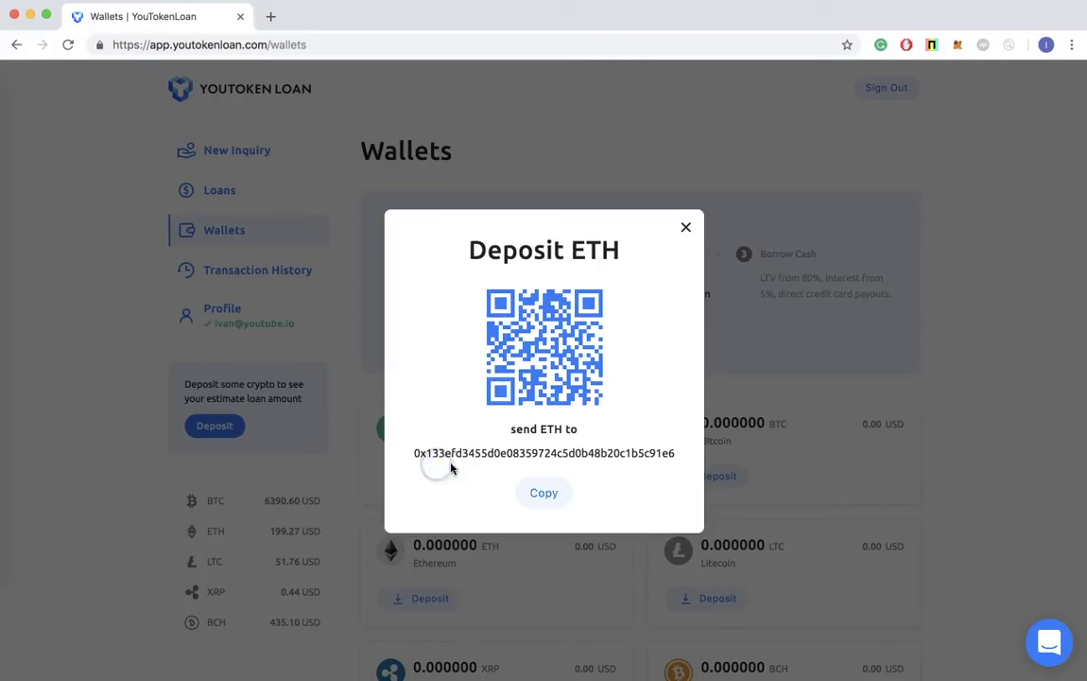
{"action": "double_click", "coordinate": [447, 453]}
{"action": "left_click", "coordinate": [544, 489]}
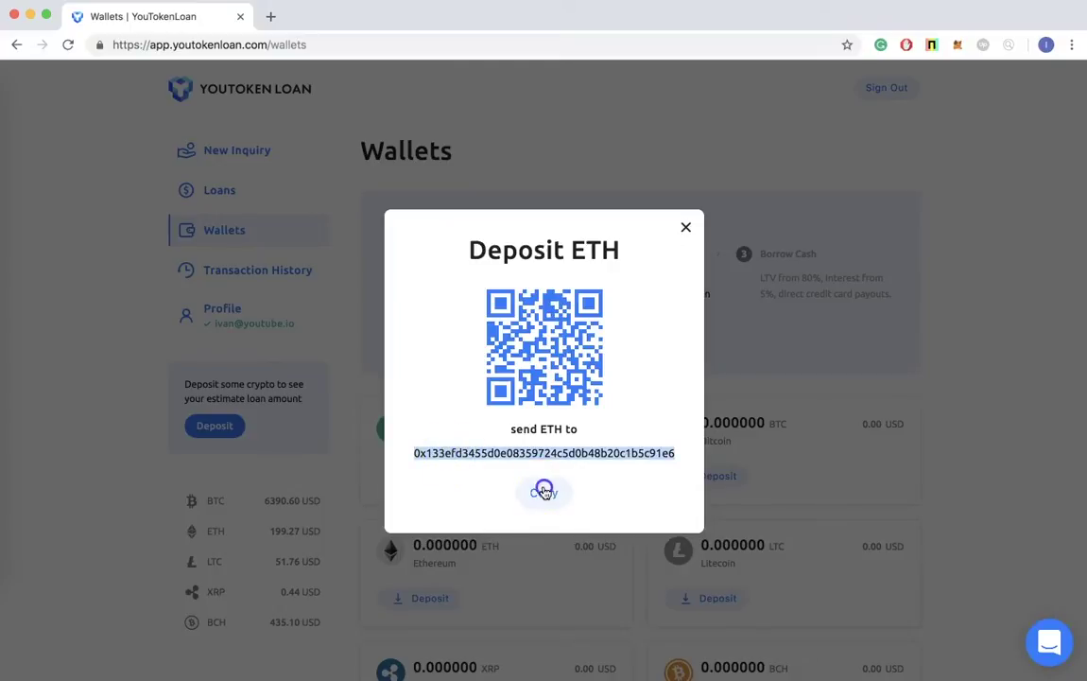
- Send ETH from MetaMask Account 1 to the copied deposit address and submit the transfer
{"action": "left_click", "coordinate": [958, 45]}
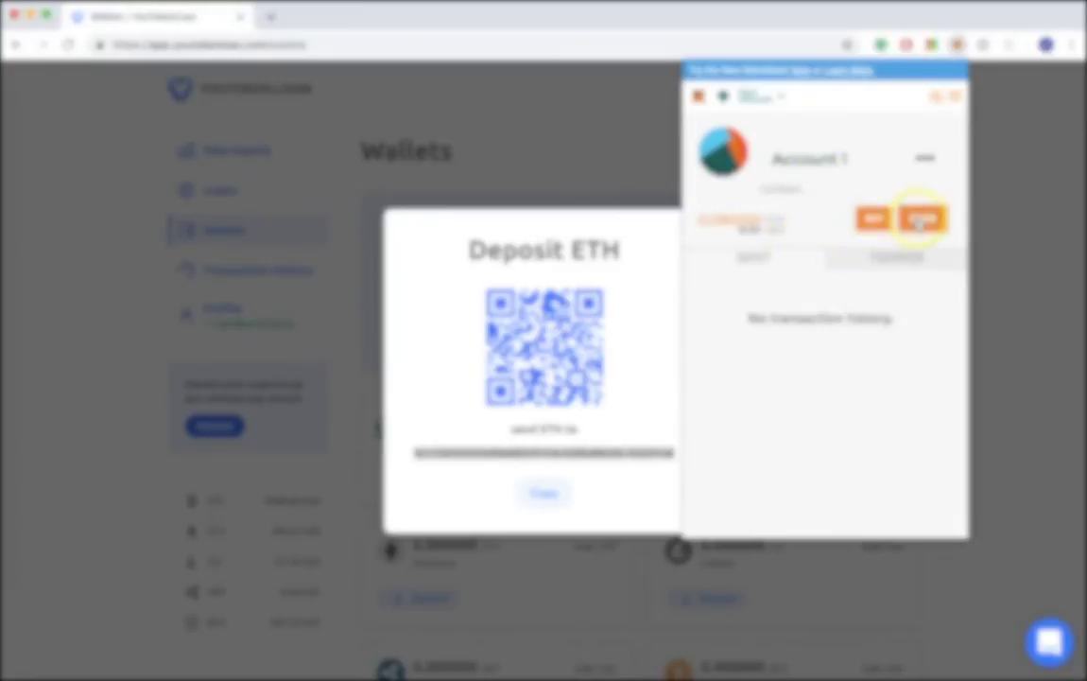
{"action": "left_click", "coordinate": [919, 219]}
{"action": "left_click", "coordinate": [769, 255]}
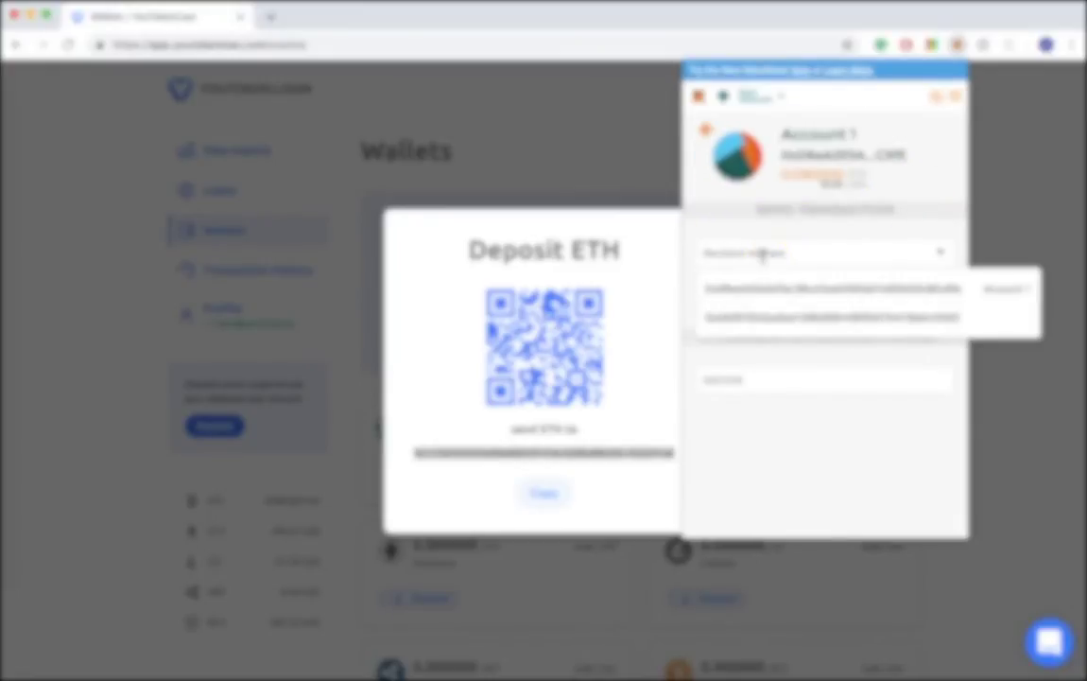
{"action": "left_click", "coordinate": [764, 287]}
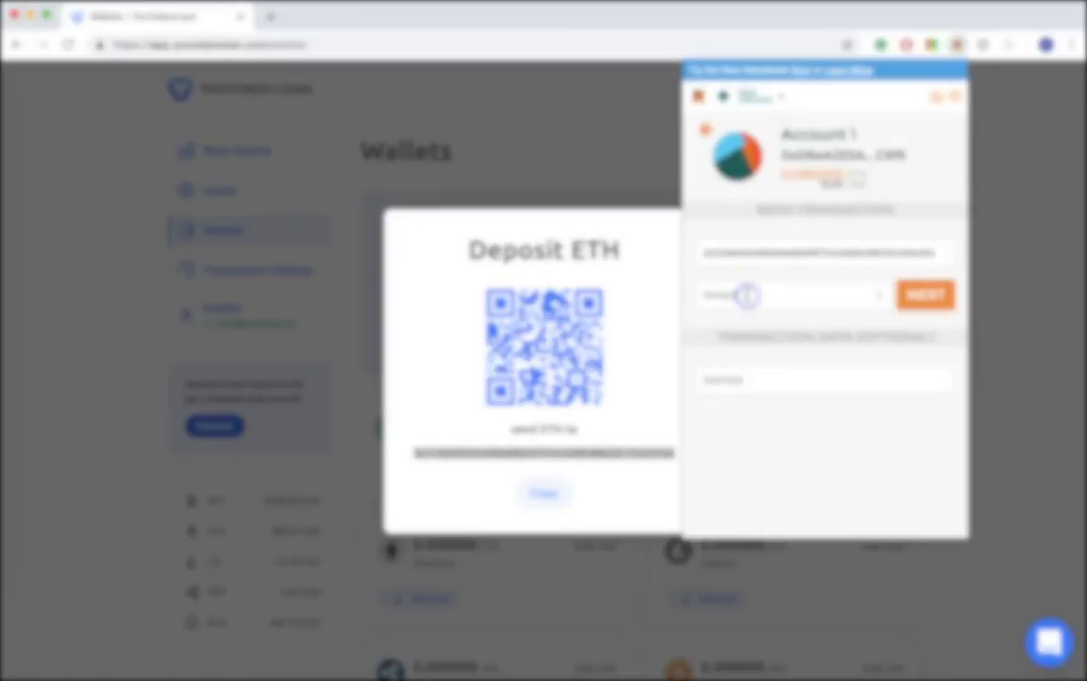
{"action": "type", "text": "4"}
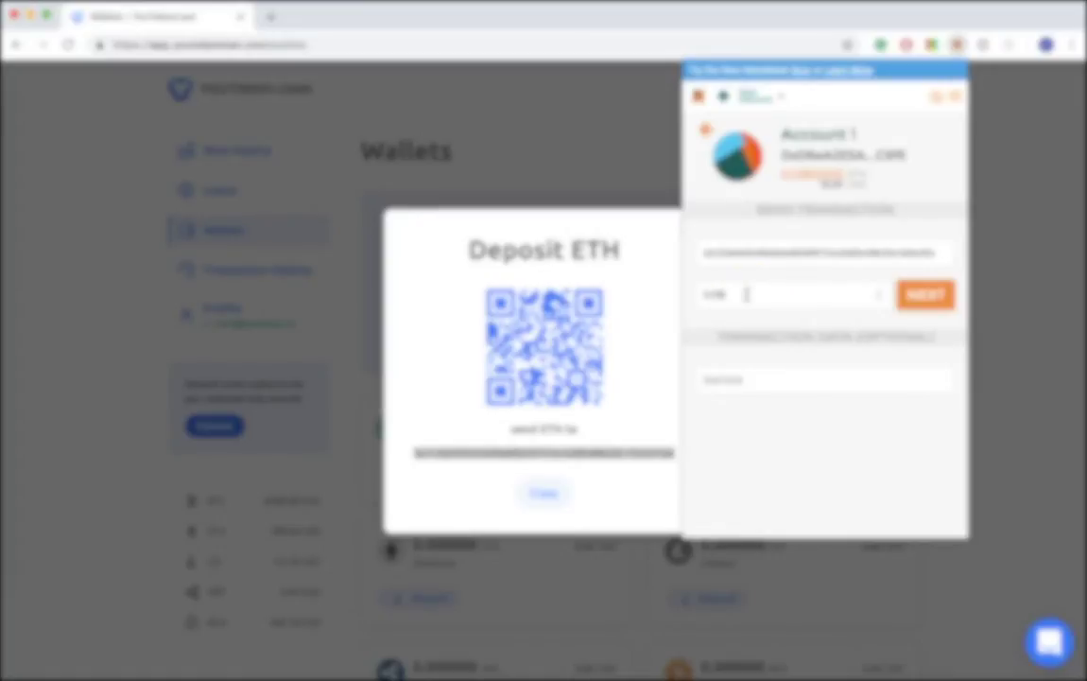
{"action": "left_click", "coordinate": [922, 312]}
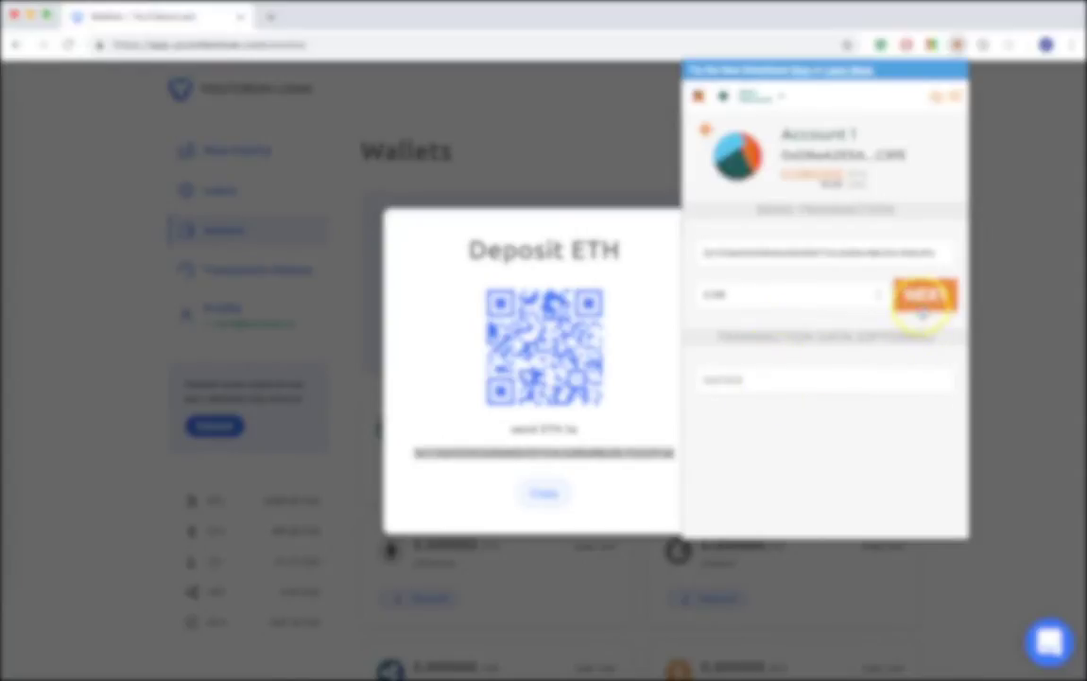
{"action": "left_click", "coordinate": [922, 297]}
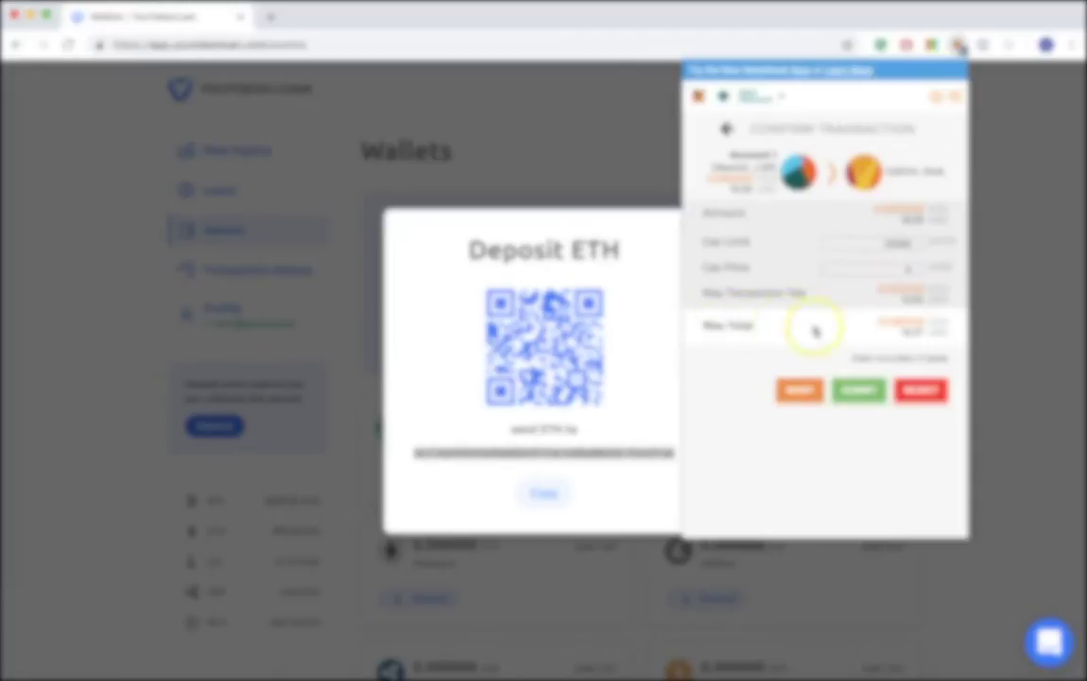
{"action": "left_click", "coordinate": [857, 390]}
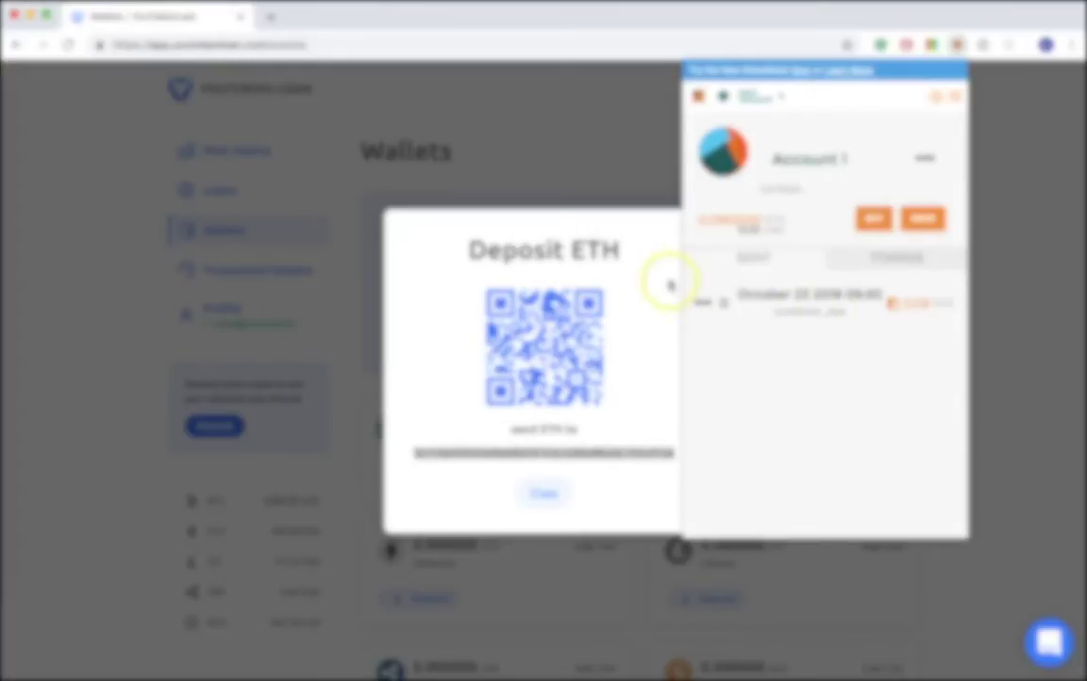
{"action": "left_click", "coordinate": [657, 169]}
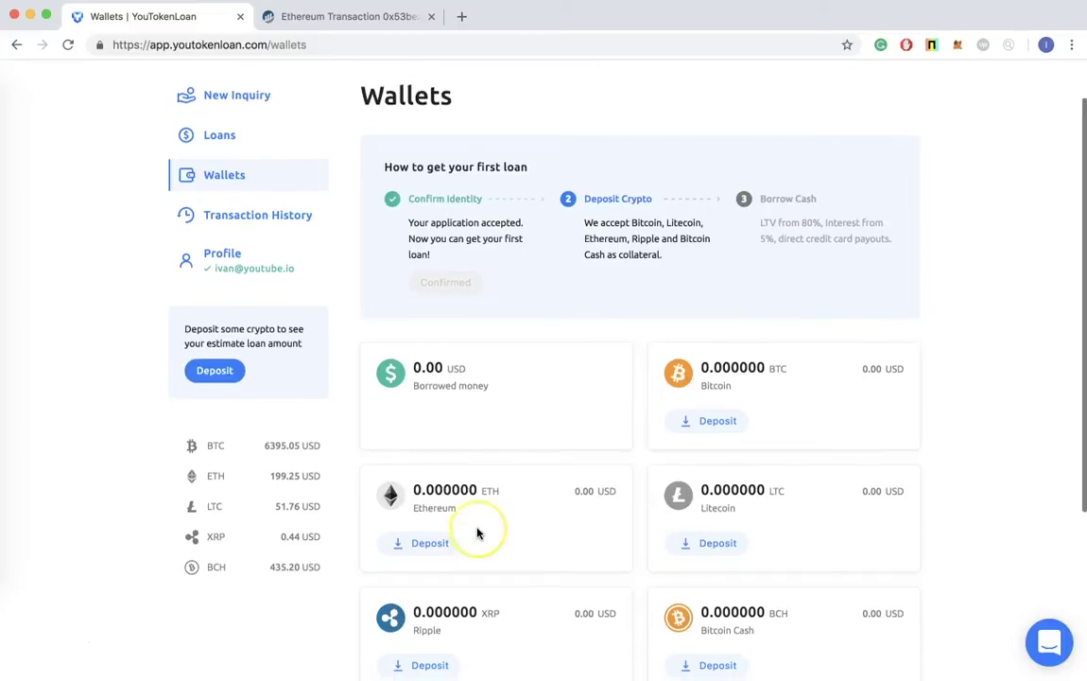
- Wait on Wallets until the ETH balance shows 0.08 ETH and Borrow becomes available
{"action": "scroll", "coordinate": [478, 530], "scroll_direction": "down", "scroll_amount": 2}
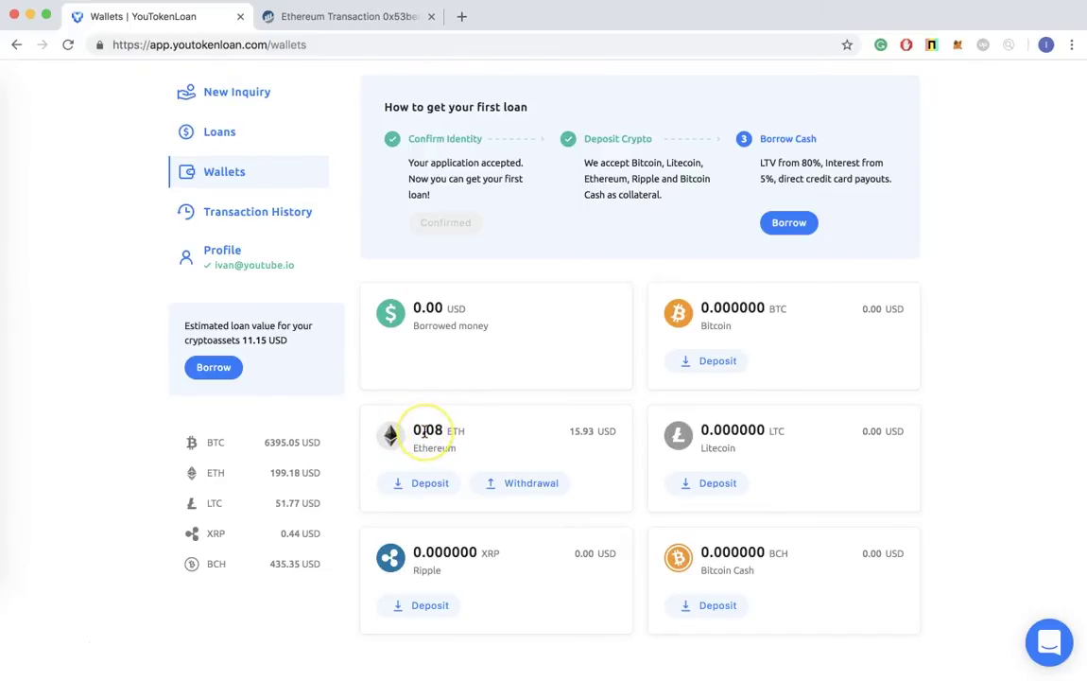
{"action": "scroll", "coordinate": [425, 430], "scroll_direction": "up", "scroll_amount": 2}
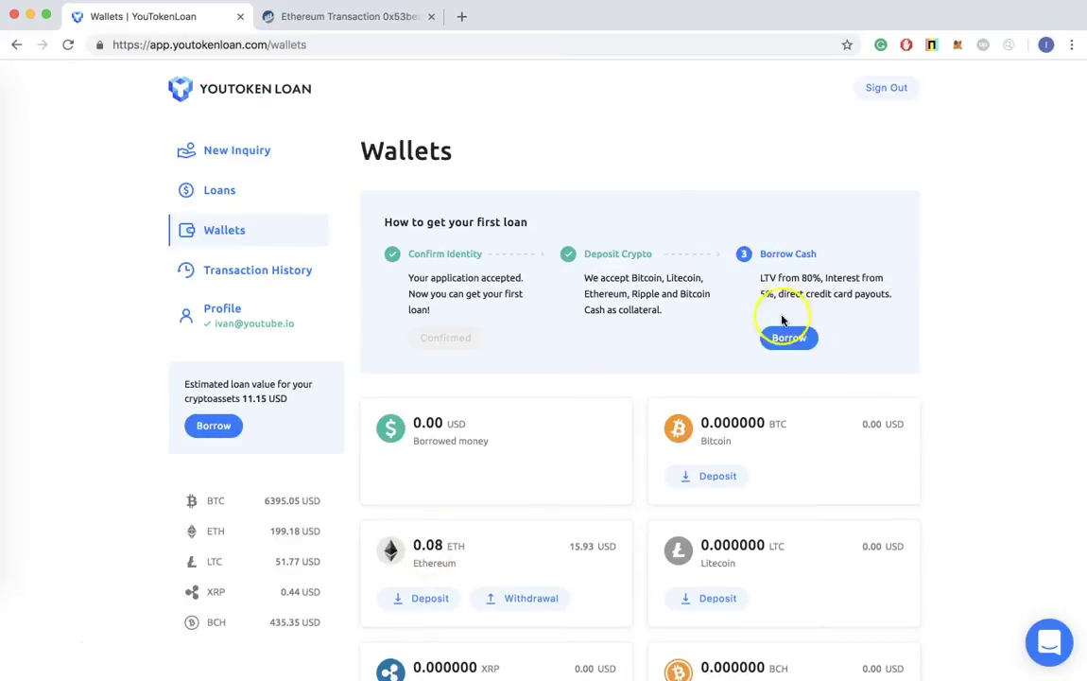
- Start a loan inquiry for 11.16 USD against 0.08 ETH on the 15-day terms
{"action": "left_click", "coordinate": [784, 337]}
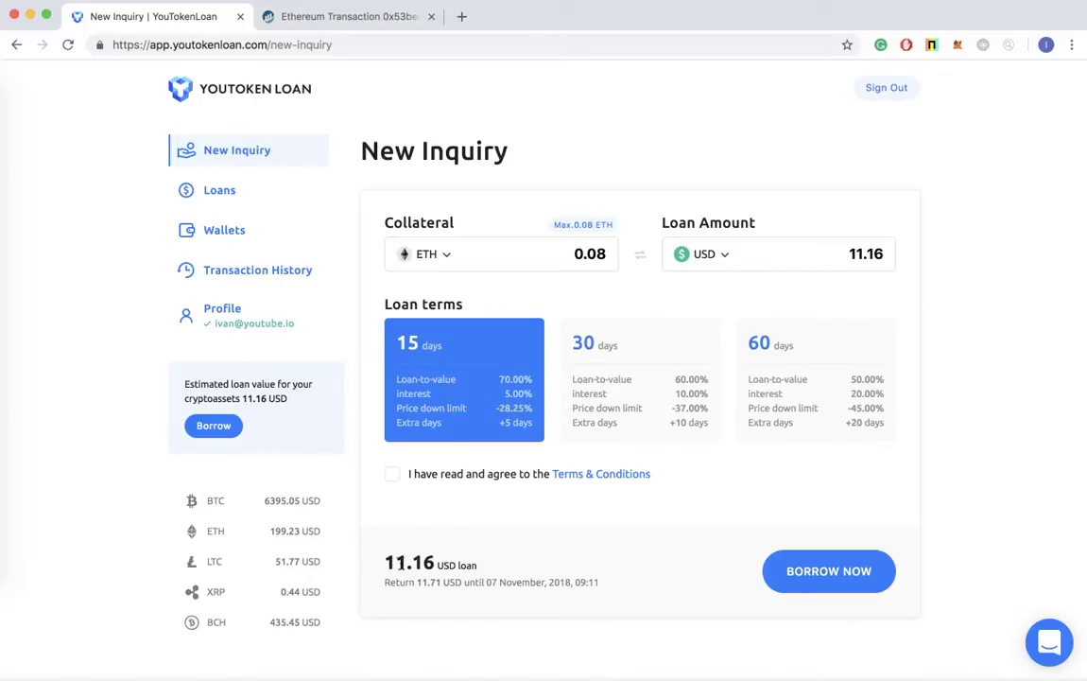
{"action": "left_click", "coordinate": [409, 562]}
{"action": "left_click", "coordinate": [421, 416]}
- Open the Terms & Conditions PDF and read through all nine pages
{"action": "left_click", "coordinate": [560, 474]}
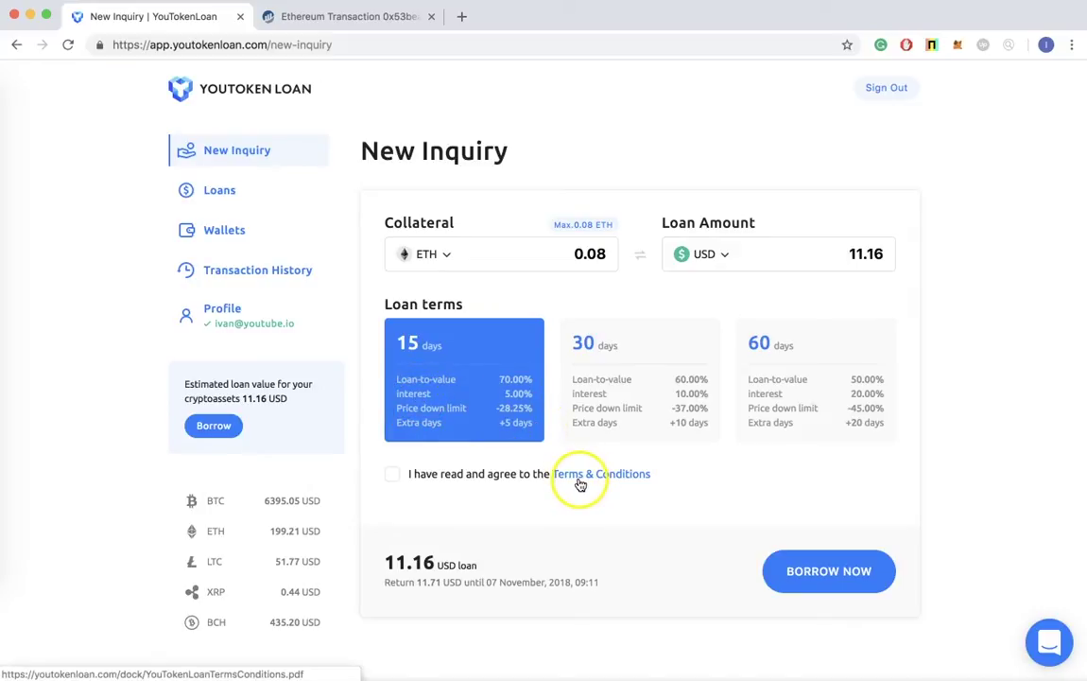
{"action": "left_click", "coordinate": [321, 21]}
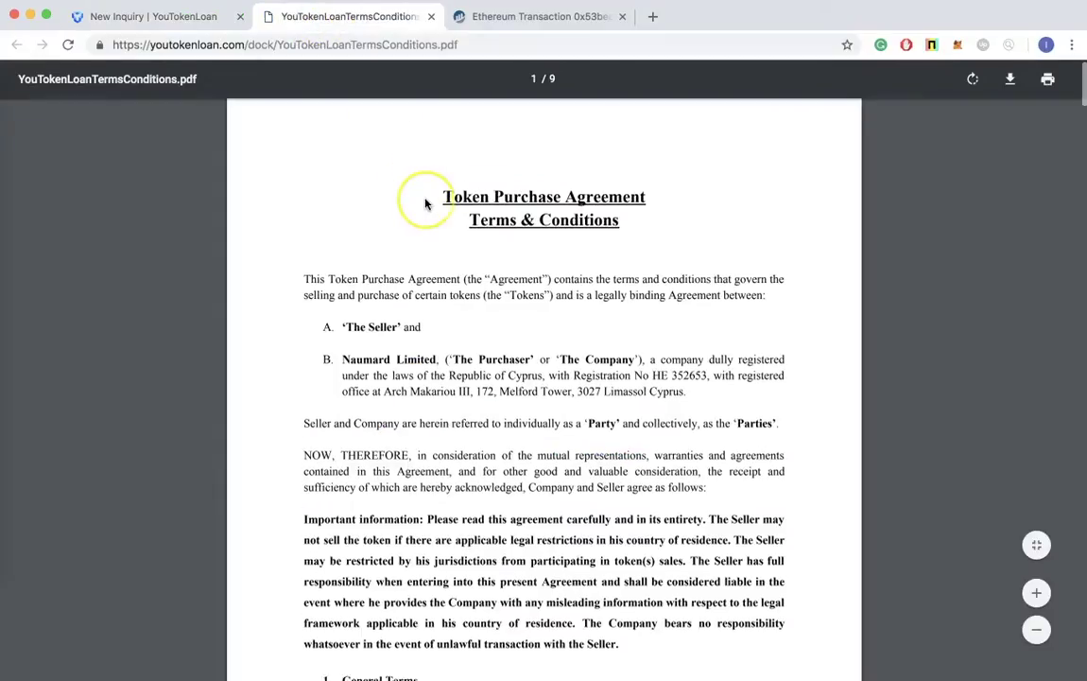
{"action": "scroll", "coordinate": [407, 189], "scroll_direction": "down", "scroll_amount": 5}
{"action": "scroll", "coordinate": [425, 203], "scroll_direction": "down", "scroll_amount": 3}
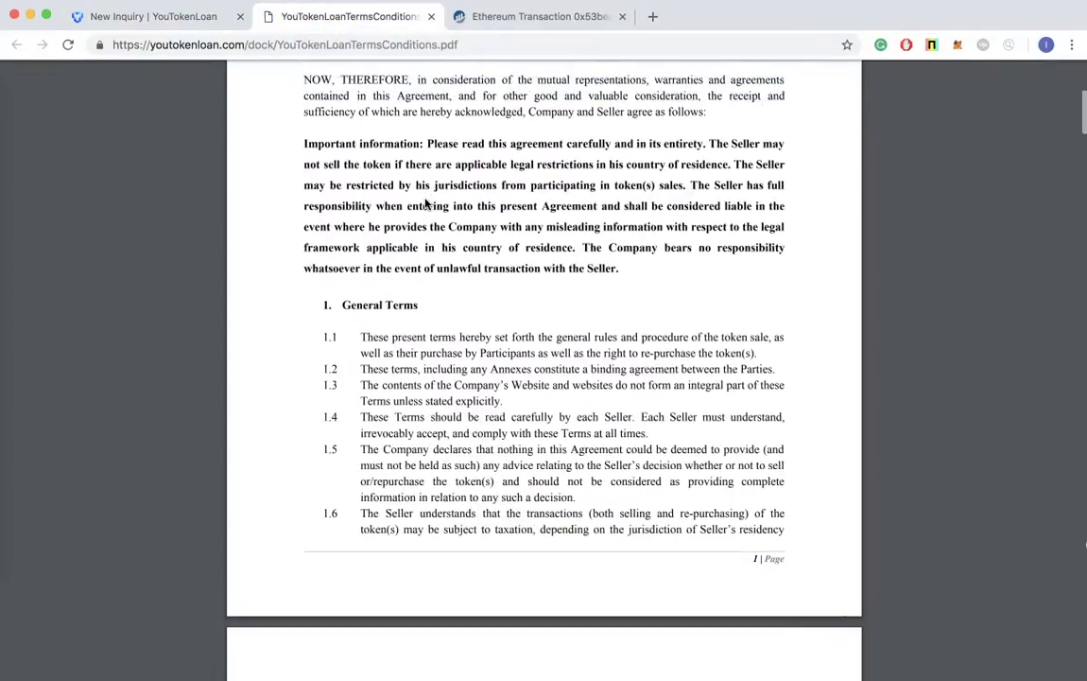
{"action": "scroll", "coordinate": [425, 203], "scroll_direction": "down", "scroll_amount": 2}
{"action": "scroll", "coordinate": [426, 204], "scroll_direction": "down", "scroll_amount": 3}
{"action": "scroll", "coordinate": [425, 203], "scroll_direction": "down", "scroll_amount": 2}
{"action": "scroll", "coordinate": [425, 203], "scroll_direction": "down", "scroll_amount": 3}
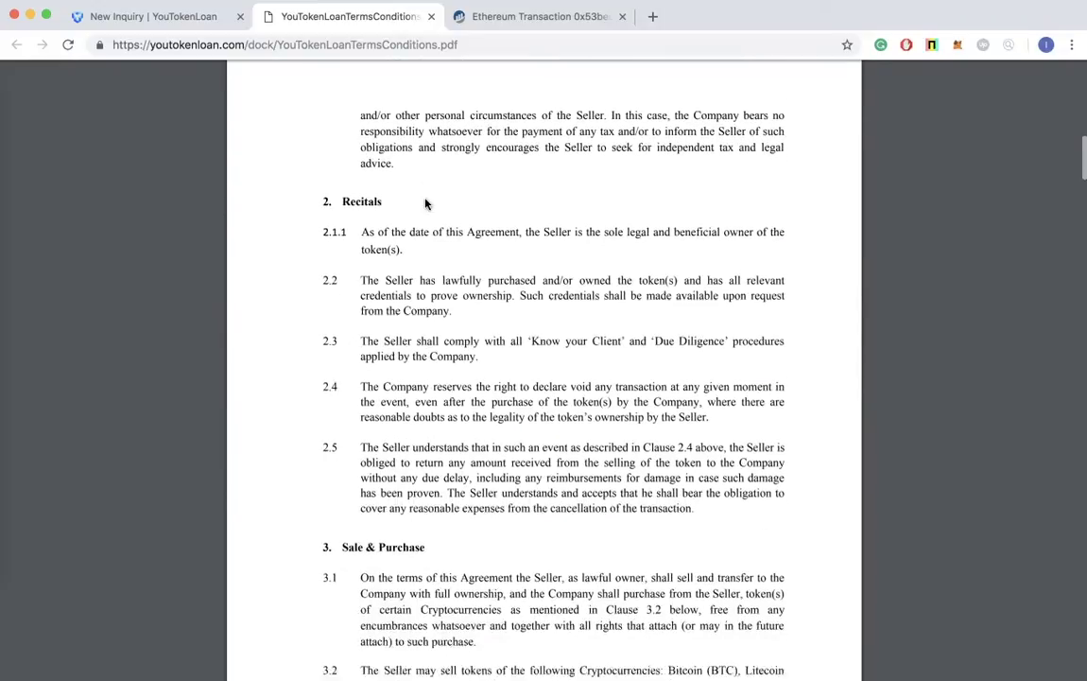
{"action": "scroll", "coordinate": [425, 203], "scroll_direction": "down", "scroll_amount": 2}
{"action": "scroll", "coordinate": [425, 203], "scroll_direction": "down", "scroll_amount": 10}
{"action": "scroll", "coordinate": [425, 203], "scroll_direction": "down", "scroll_amount": 5}
{"action": "scroll", "coordinate": [426, 203], "scroll_direction": "down", "scroll_amount": 2}
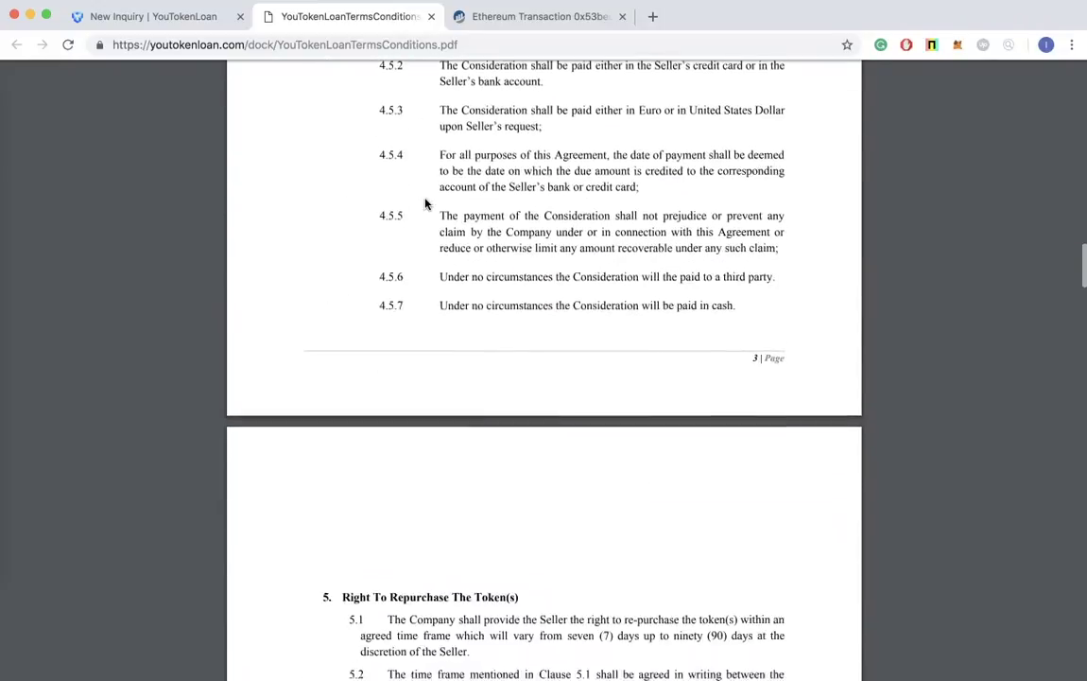
{"action": "scroll", "coordinate": [425, 203], "scroll_direction": "down", "scroll_amount": 5}
{"action": "scroll", "coordinate": [425, 203], "scroll_direction": "down", "scroll_amount": 15}
{"action": "scroll", "coordinate": [426, 204], "scroll_direction": "down", "scroll_amount": 3}
{"action": "scroll", "coordinate": [425, 203], "scroll_direction": "down", "scroll_amount": 2}
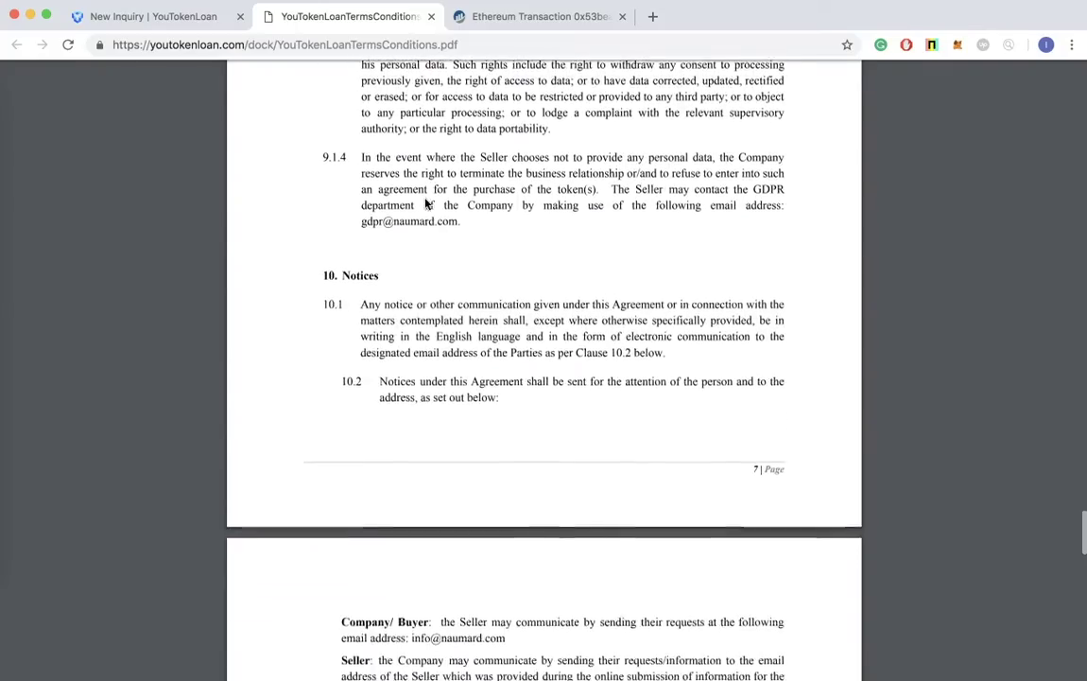
{"action": "scroll", "coordinate": [425, 203], "scroll_direction": "down", "scroll_amount": 2}
{"action": "scroll", "coordinate": [425, 204], "scroll_direction": "down", "scroll_amount": 5}
{"action": "scroll", "coordinate": [426, 203], "scroll_direction": "down", "scroll_amount": 3}
{"action": "scroll", "coordinate": [425, 204], "scroll_direction": "down", "scroll_amount": 8}
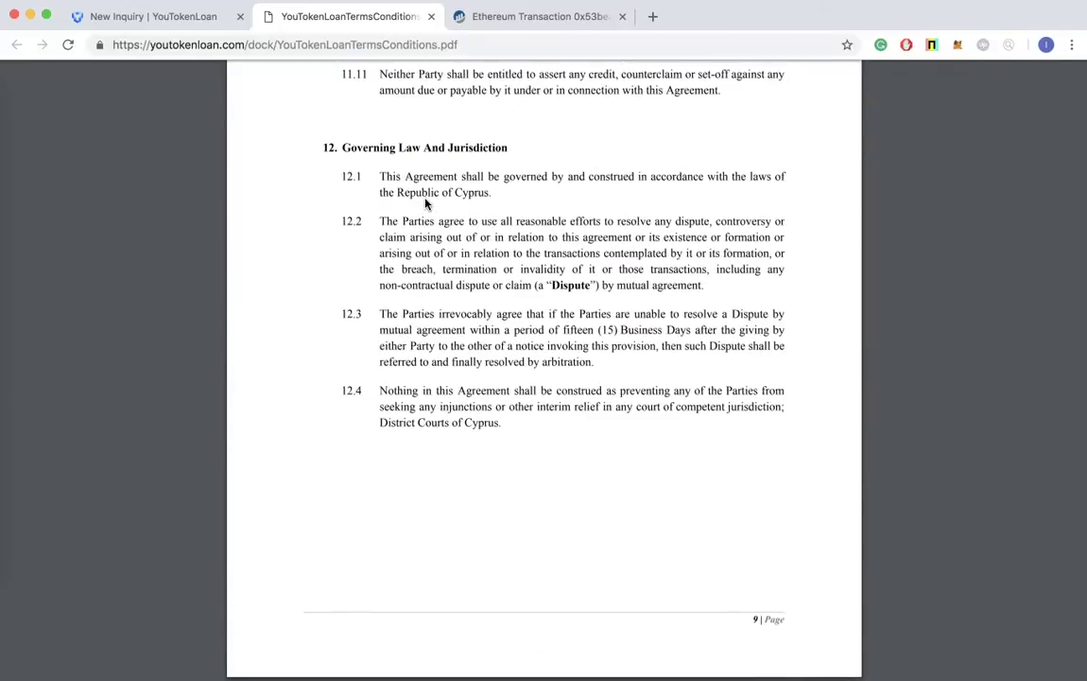
- Scroll back up through the Terms & Conditions document
{"action": "scroll", "coordinate": [425, 201], "scroll_direction": "up", "scroll_amount": 3}
{"action": "scroll", "coordinate": [426, 202], "scroll_direction": "up", "scroll_amount": 10}
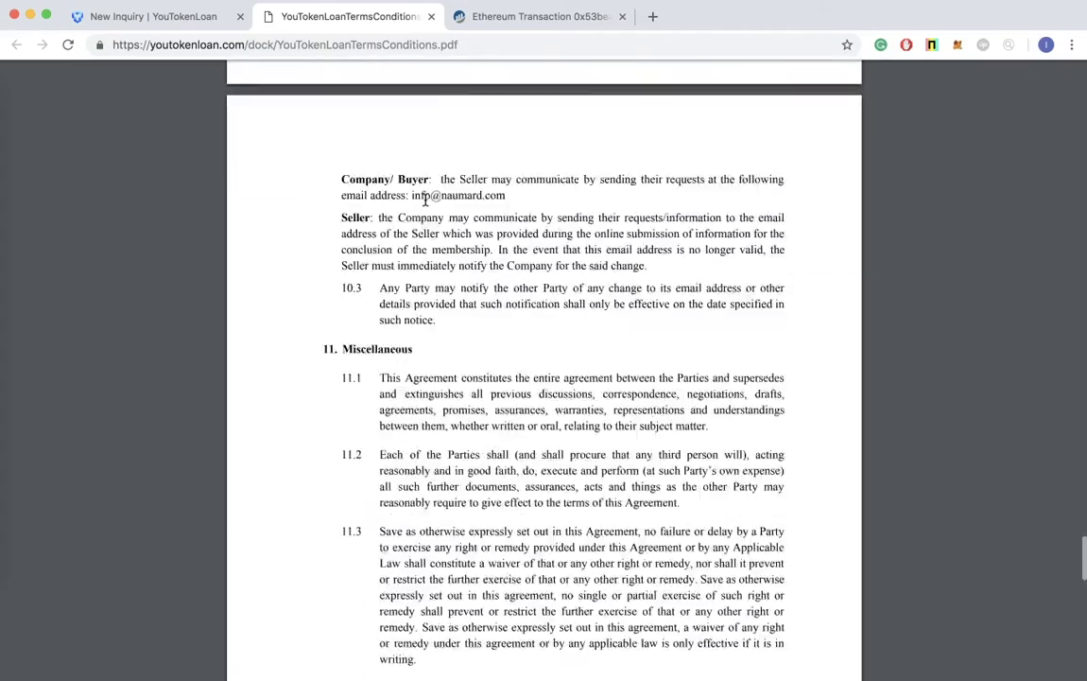
{"action": "scroll", "coordinate": [425, 201], "scroll_direction": "up", "scroll_amount": 20}
{"action": "scroll", "coordinate": [426, 201], "scroll_direction": "up", "scroll_amount": 12}
{"action": "scroll", "coordinate": [425, 201], "scroll_direction": "up", "scroll_amount": 15}
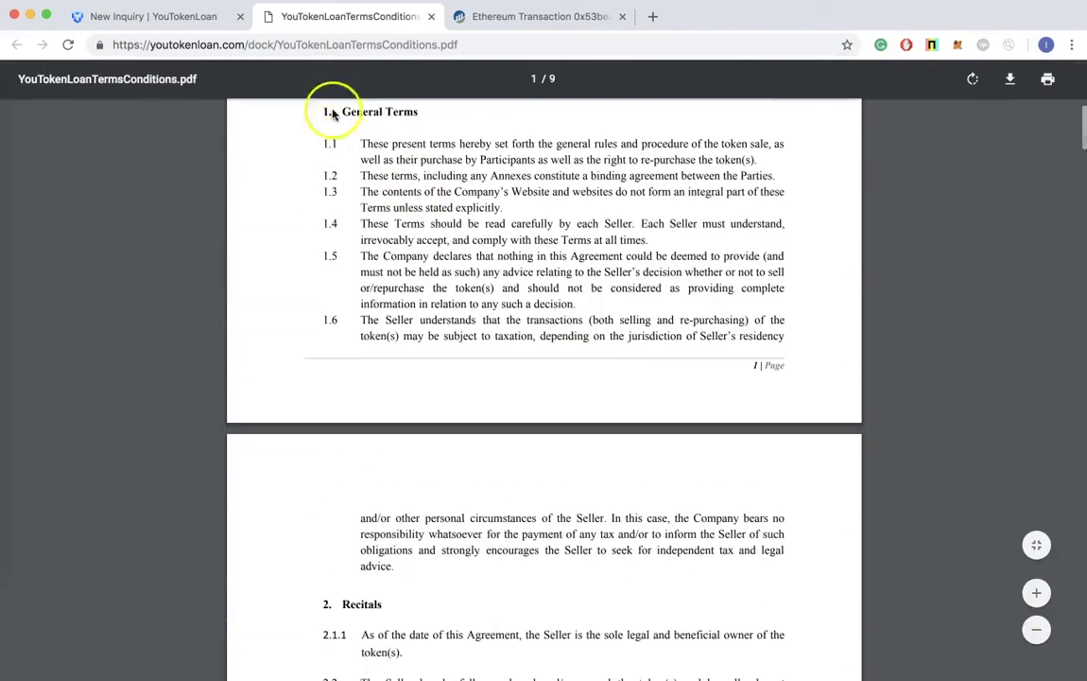
{"action": "scroll", "coordinate": [377, 218], "scroll_direction": "up", "scroll_amount": 5}
{"action": "scroll", "coordinate": [376, 218], "scroll_direction": "up", "scroll_amount": 5}
- Back on the New Inquiry page, accept the Terms & Conditions and place the 15-day loan
{"action": "left_click", "coordinate": [185, 11]}
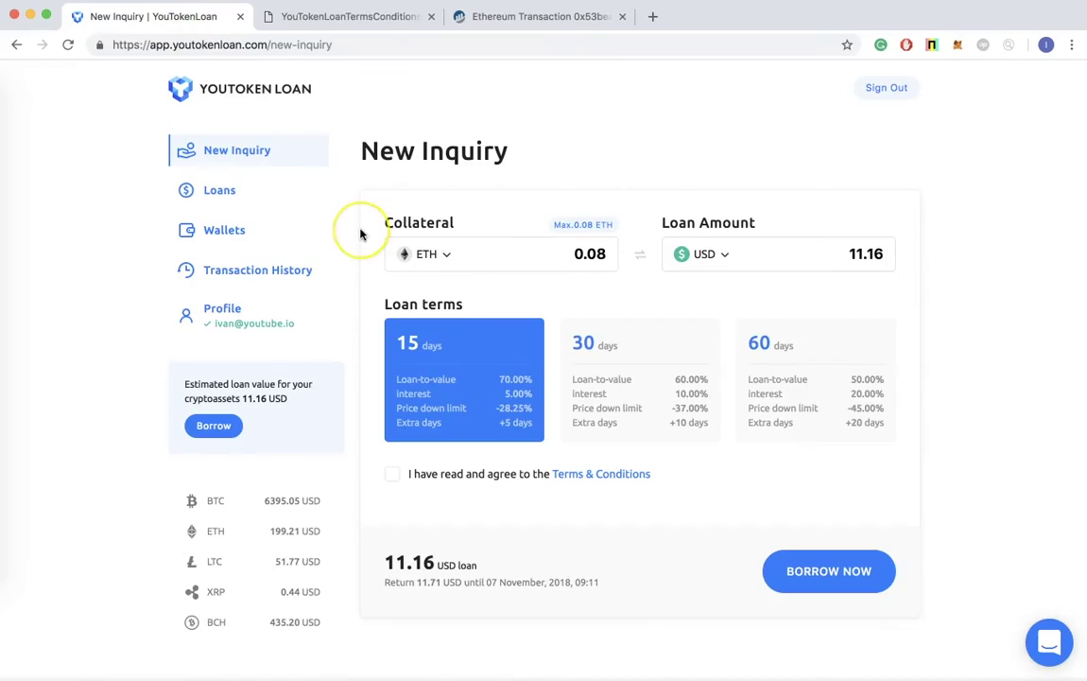
{"action": "scroll", "coordinate": [359, 233], "scroll_direction": "down", "scroll_amount": 5}
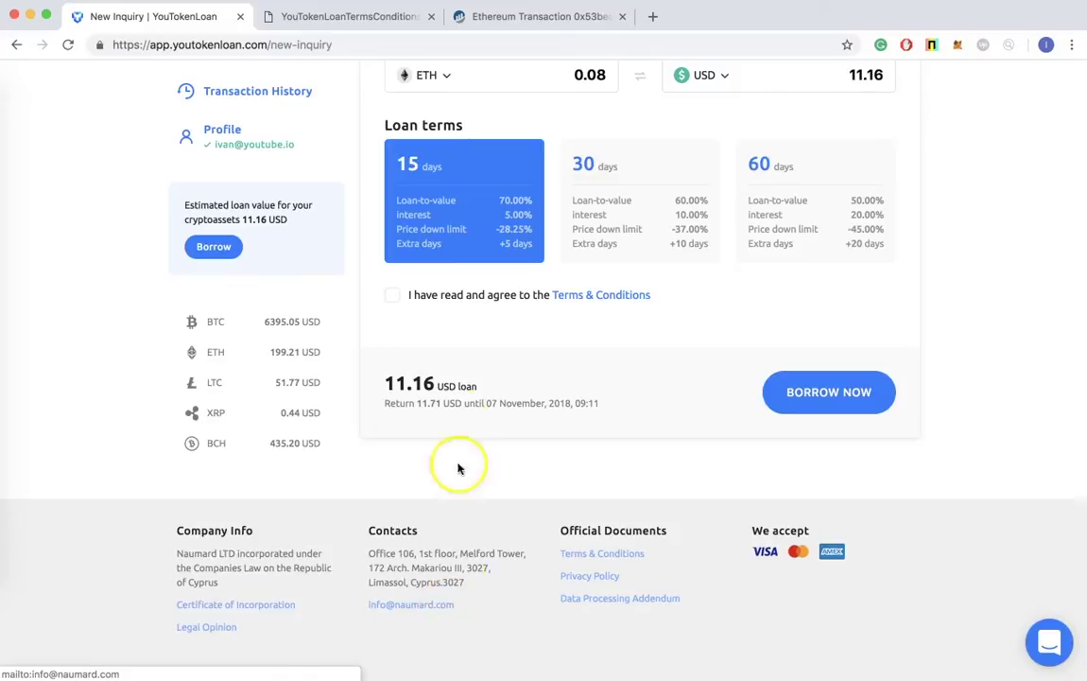
{"action": "scroll", "coordinate": [459, 421], "scroll_direction": "up", "scroll_amount": 1}
{"action": "scroll", "coordinate": [459, 421], "scroll_direction": "up", "scroll_amount": 2}
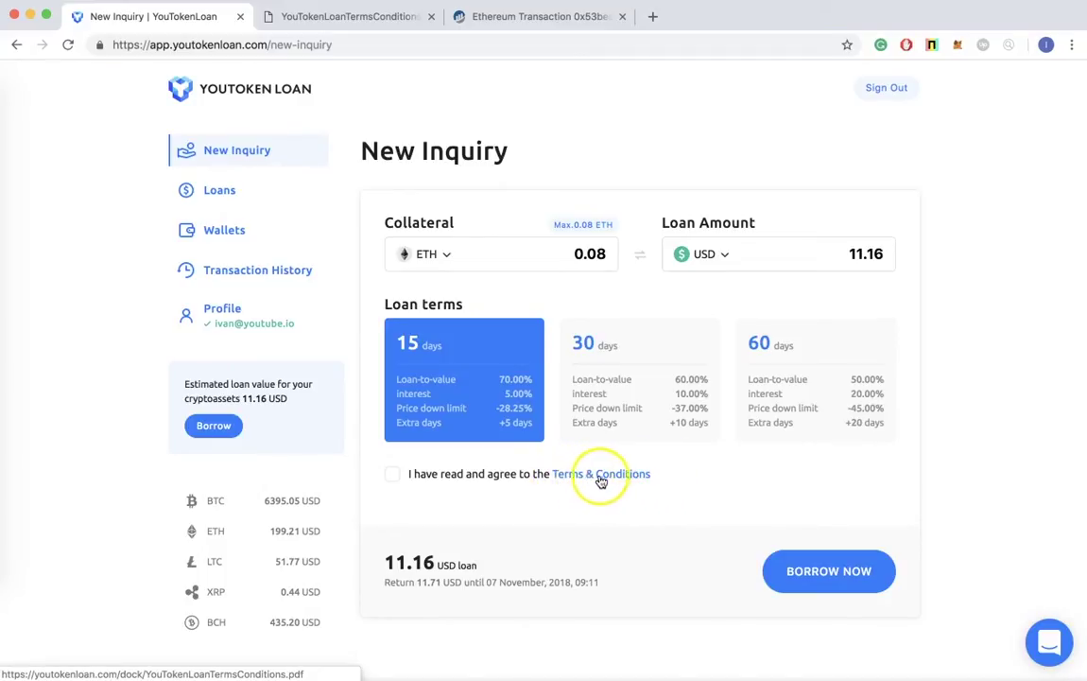
{"action": "left_click", "coordinate": [393, 474]}
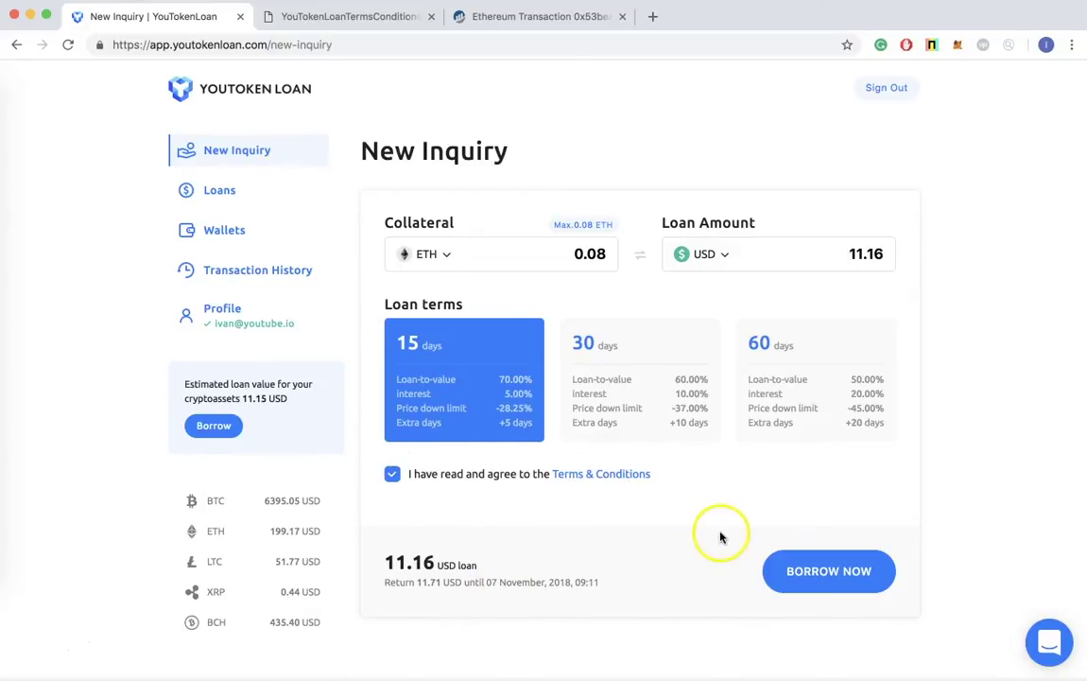
{"action": "left_click", "coordinate": [828, 571]}
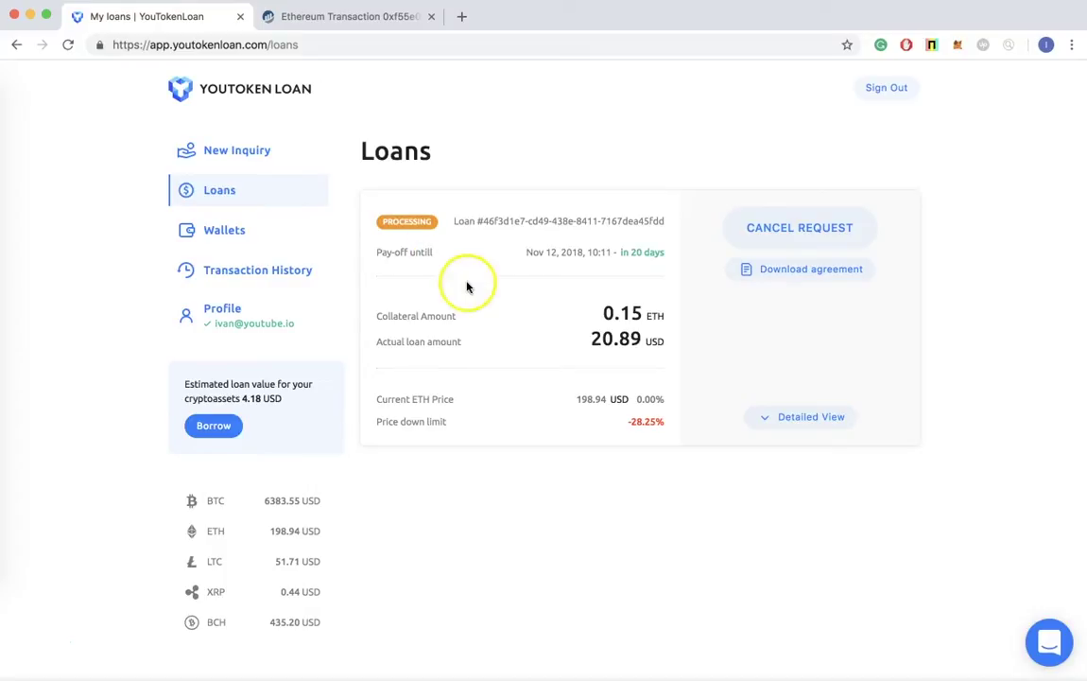
- Download the loan agreement, then check the pay-off date and 20.89 USD loan amount
{"action": "left_click", "coordinate": [768, 271]}
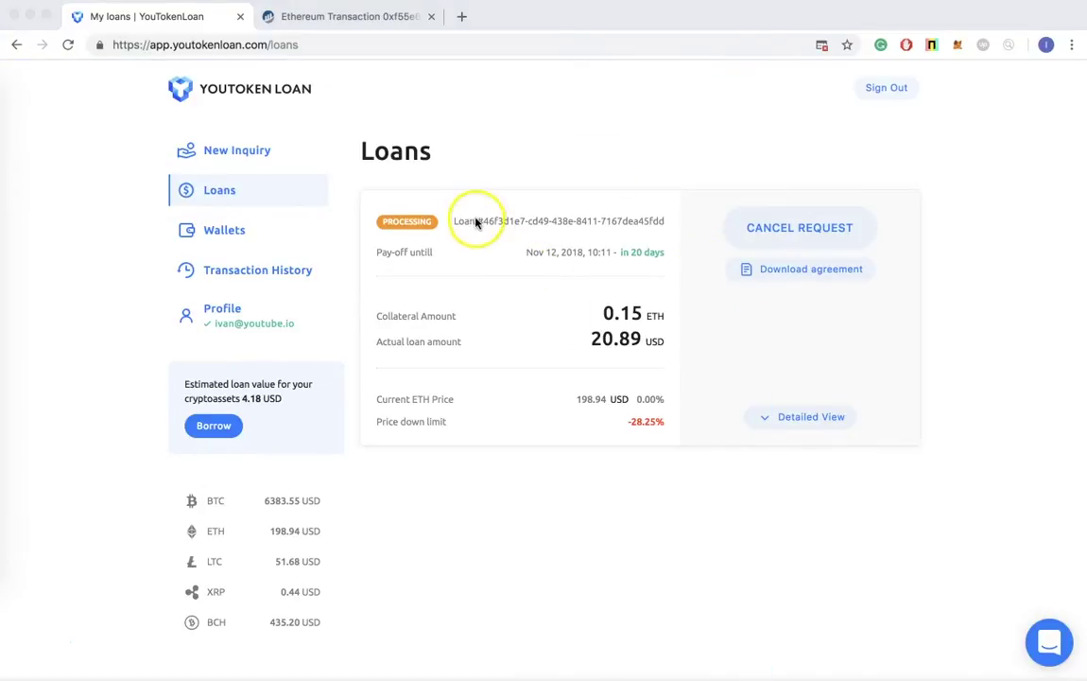
{"action": "left_click", "coordinate": [534, 220]}
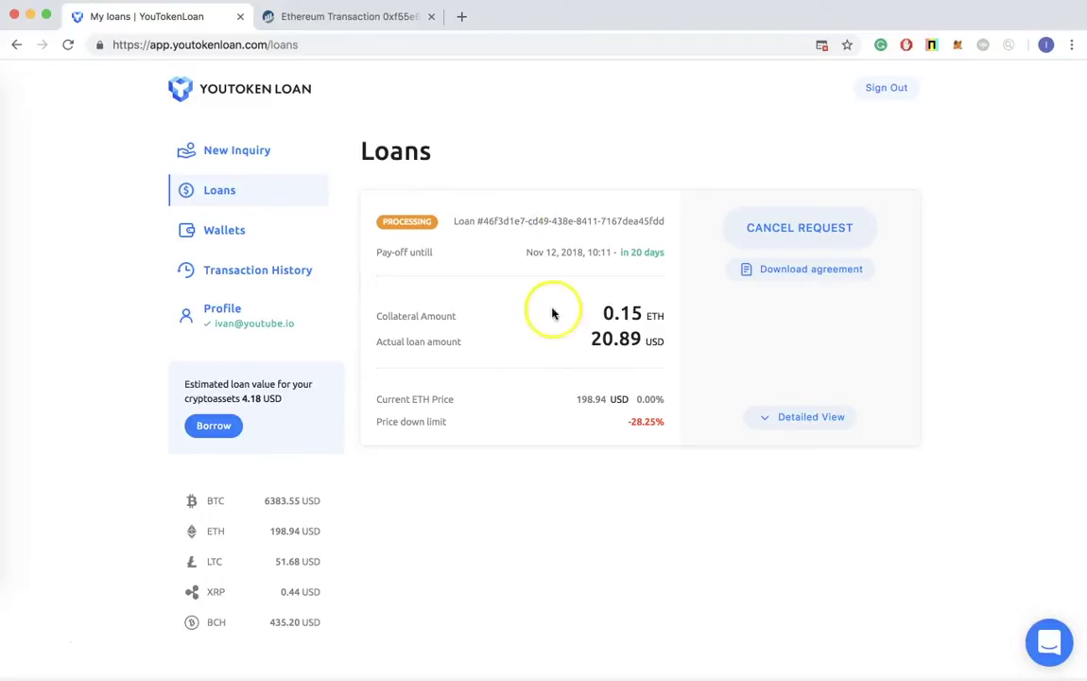
{"action": "left_click_drag", "start_coordinate": [377, 252], "coordinate": [426, 251]}
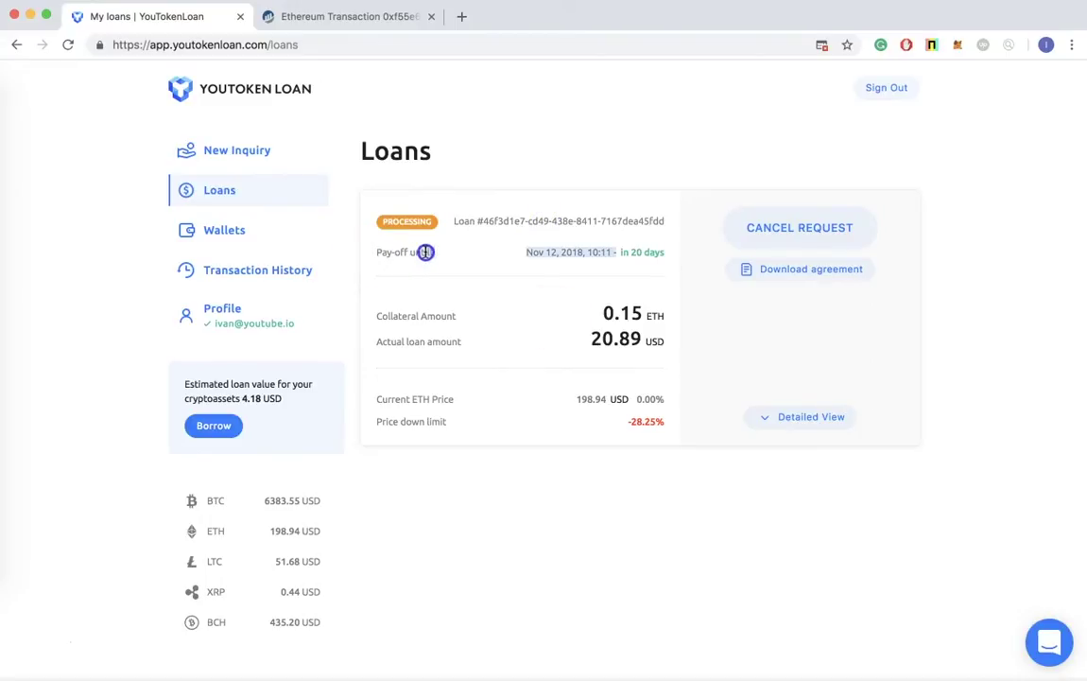
{"action": "left_click", "coordinate": [619, 315]}
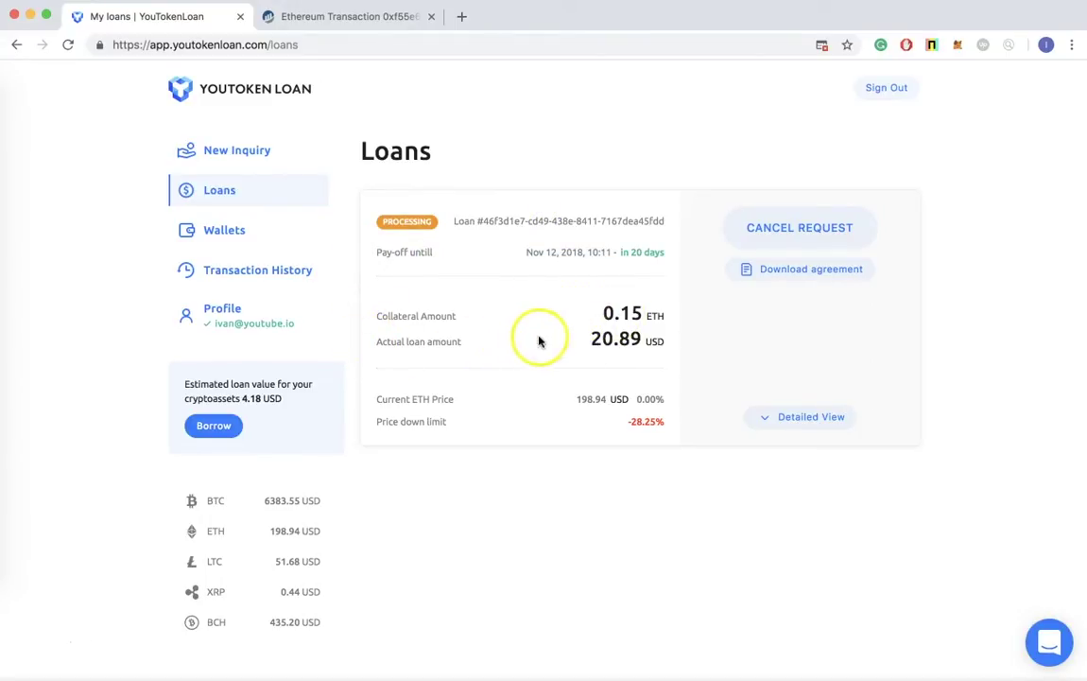
{"action": "mouse_move", "coordinate": [590, 338]}
{"action": "left_mouse_down"}
{"action": "mouse_move", "coordinate": [631, 338]}
{"action": "mouse_move", "coordinate": [613, 337]}
{"action": "left_mouse_up"}
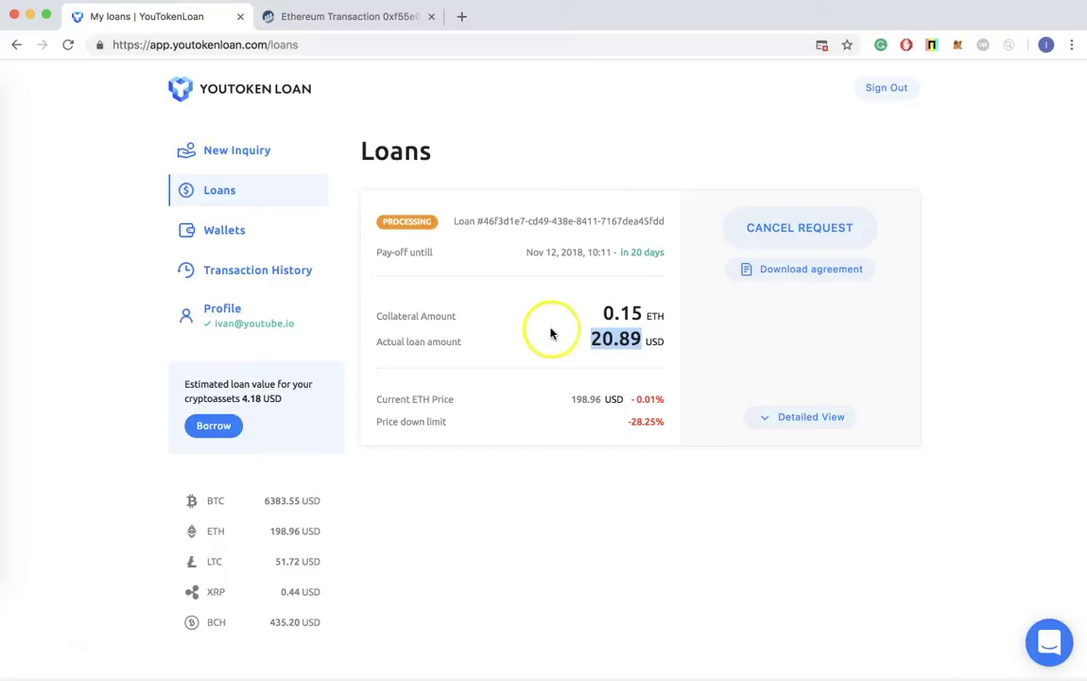
{"action": "scroll", "coordinate": [519, 388], "scroll_direction": "down", "scroll_amount": 1}
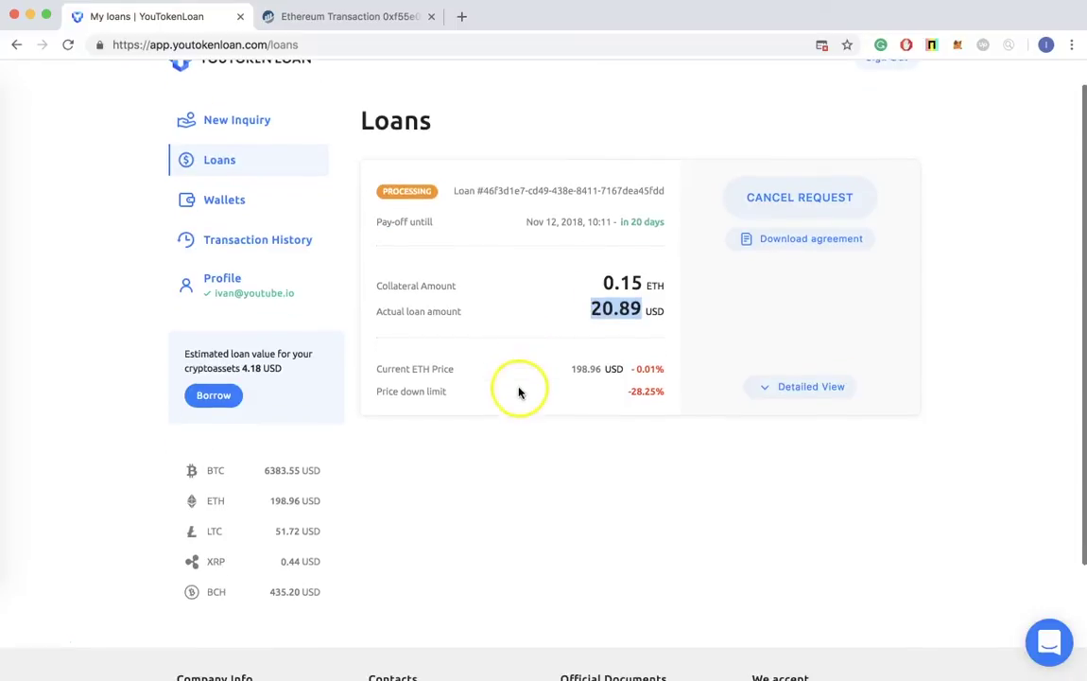
- Open the loan's Detailed View and check the current ETH price and loan-to-value
{"action": "left_click", "coordinate": [797, 389]}
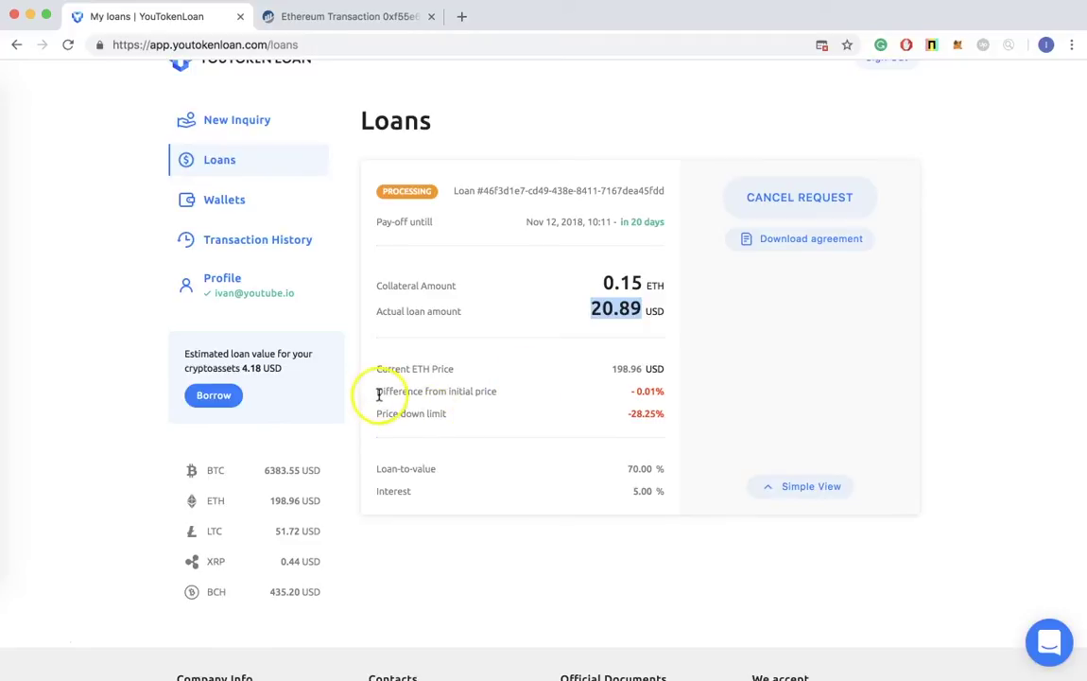
{"action": "scroll", "coordinate": [377, 392], "scroll_direction": "up", "scroll_amount": 1}
{"action": "left_click_drag", "start_coordinate": [395, 391], "coordinate": [456, 392]}
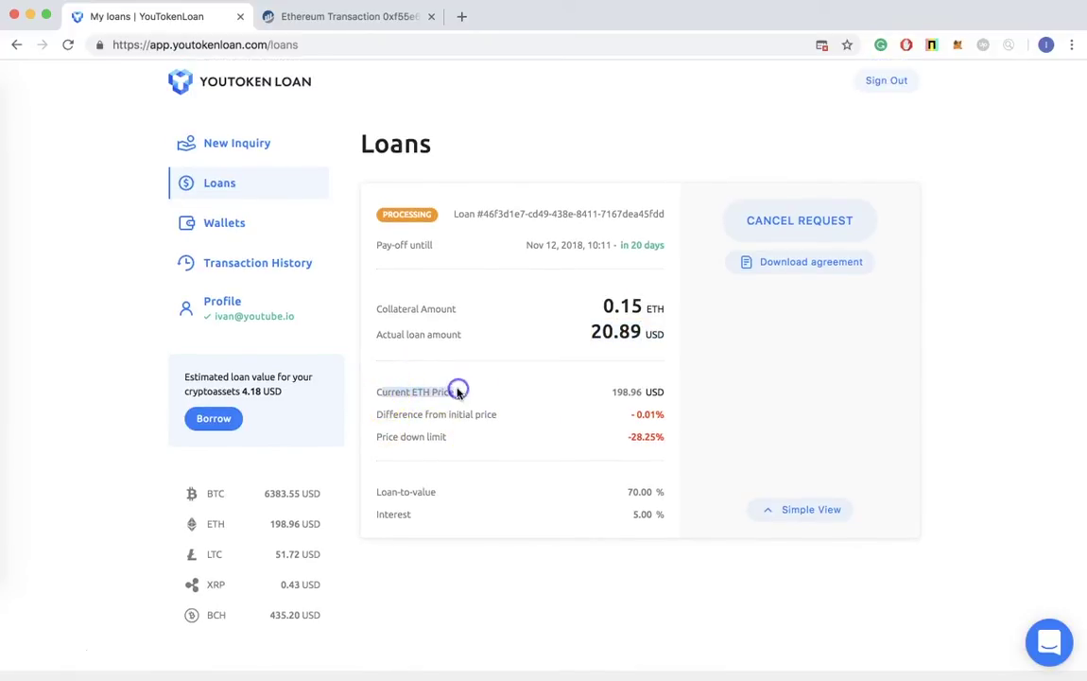
{"action": "left_click", "coordinate": [432, 392]}
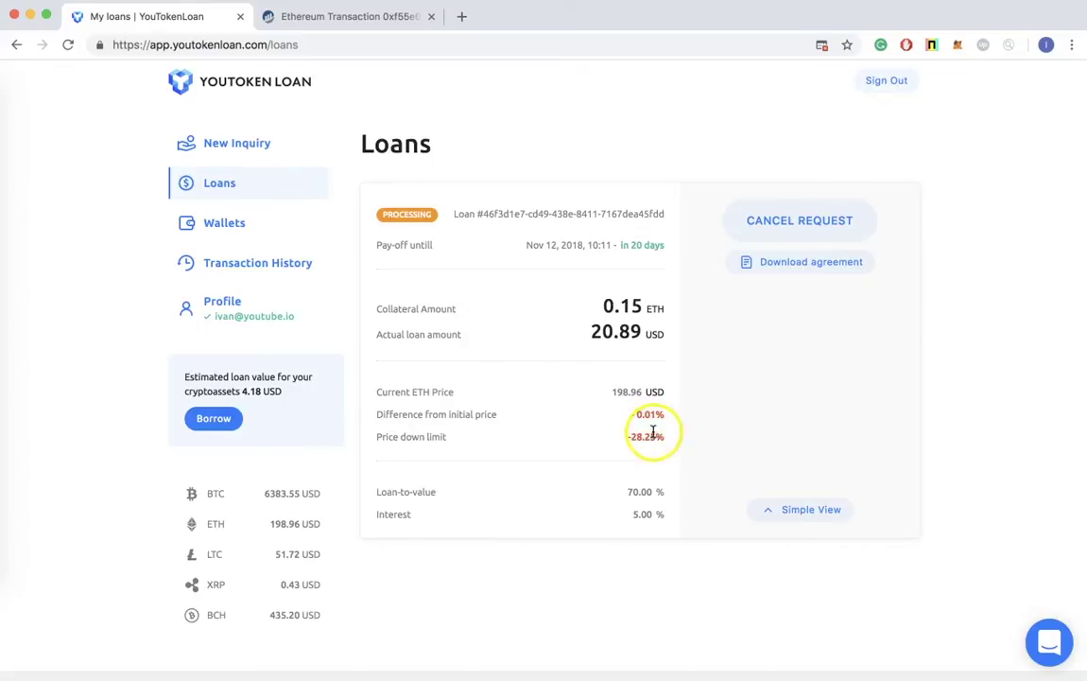
{"action": "scroll", "coordinate": [648, 436], "scroll_direction": "down", "scroll_amount": 3}
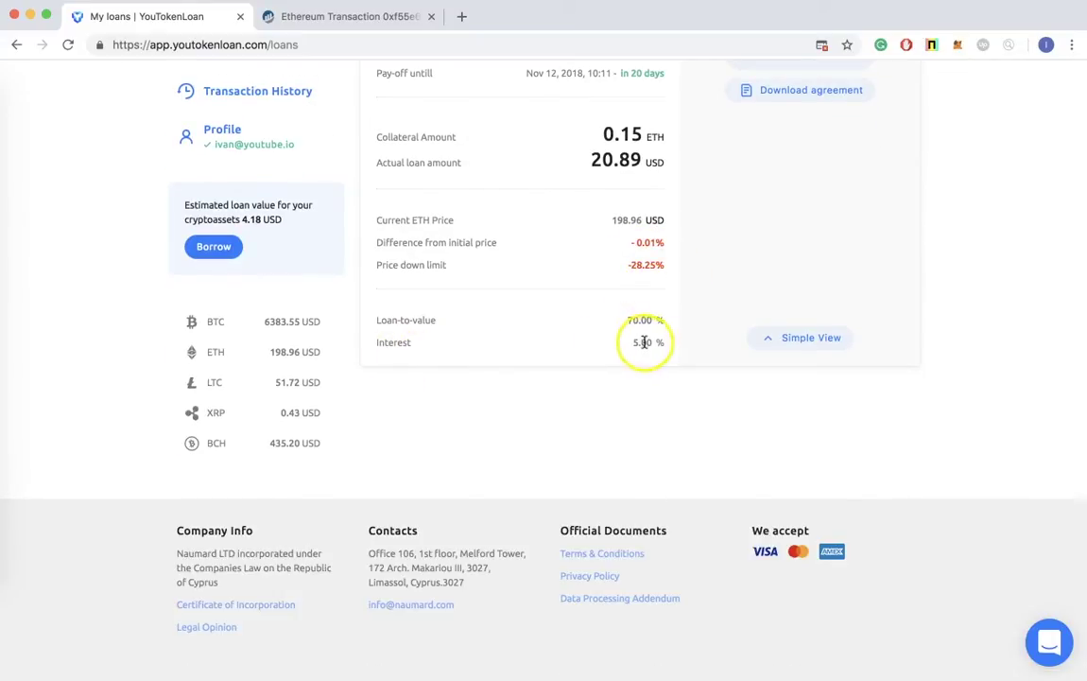
{"action": "left_click_drag", "start_coordinate": [381, 318], "coordinate": [478, 318]}
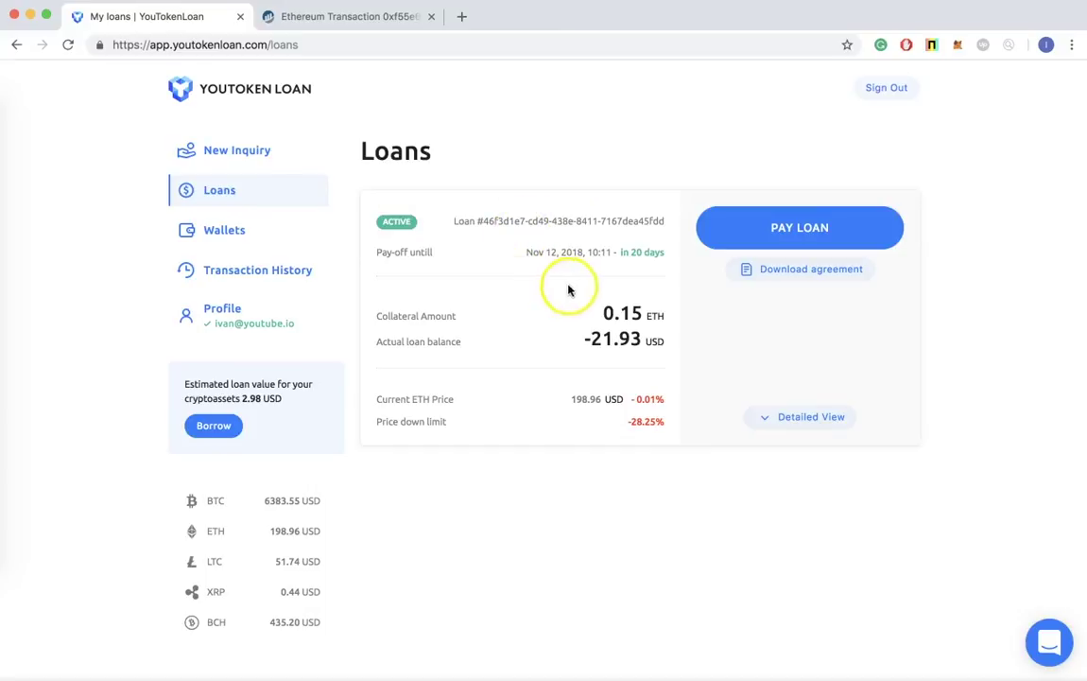
- Go to Wallets to see the 20.89 USD borrowed and 0.03 ETH balances
{"action": "scroll", "coordinate": [568, 287], "scroll_direction": "down", "scroll_amount": 1}
{"action": "scroll", "coordinate": [610, 286], "scroll_direction": "down", "scroll_amount": 1}
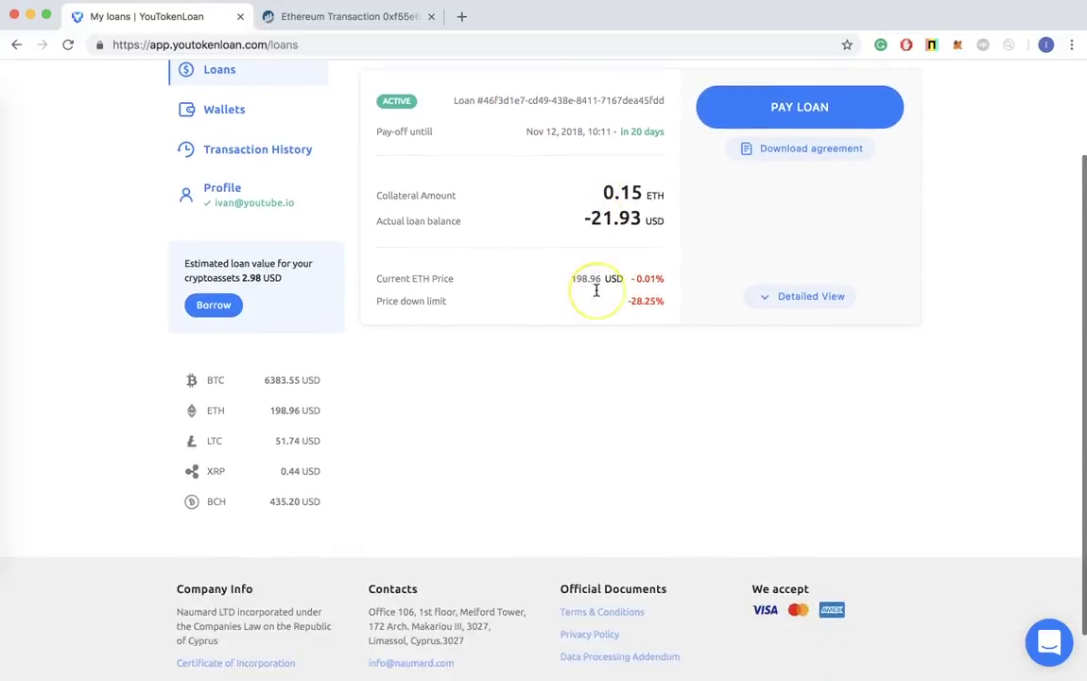
{"action": "scroll", "coordinate": [600, 286], "scroll_direction": "up", "scroll_amount": 2}
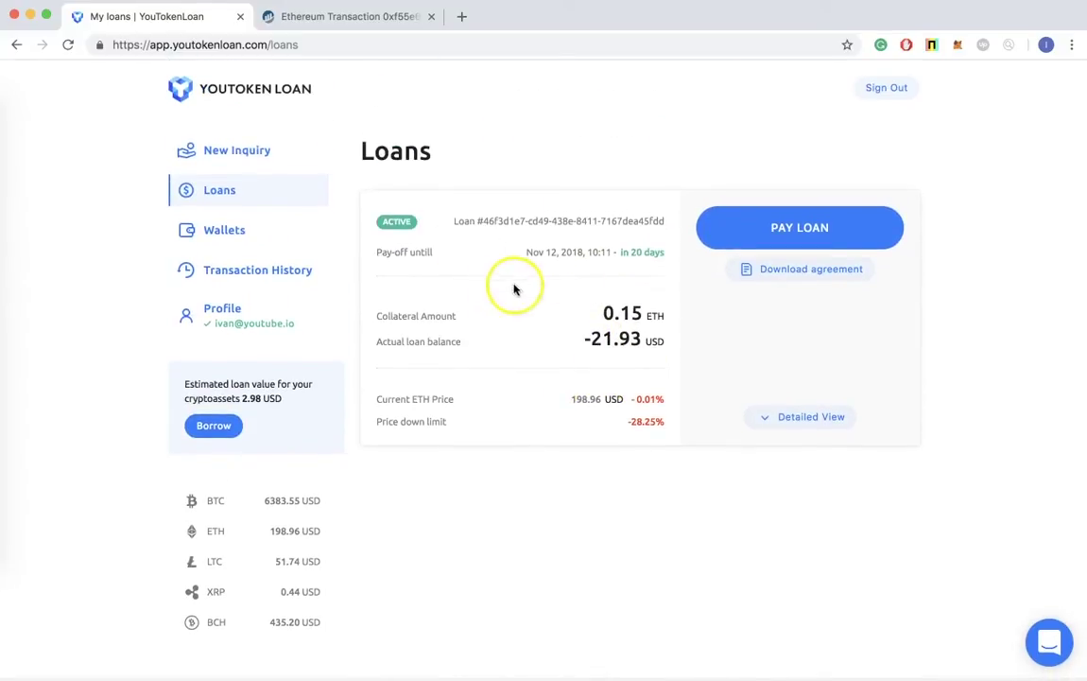
{"action": "left_click", "coordinate": [224, 233]}
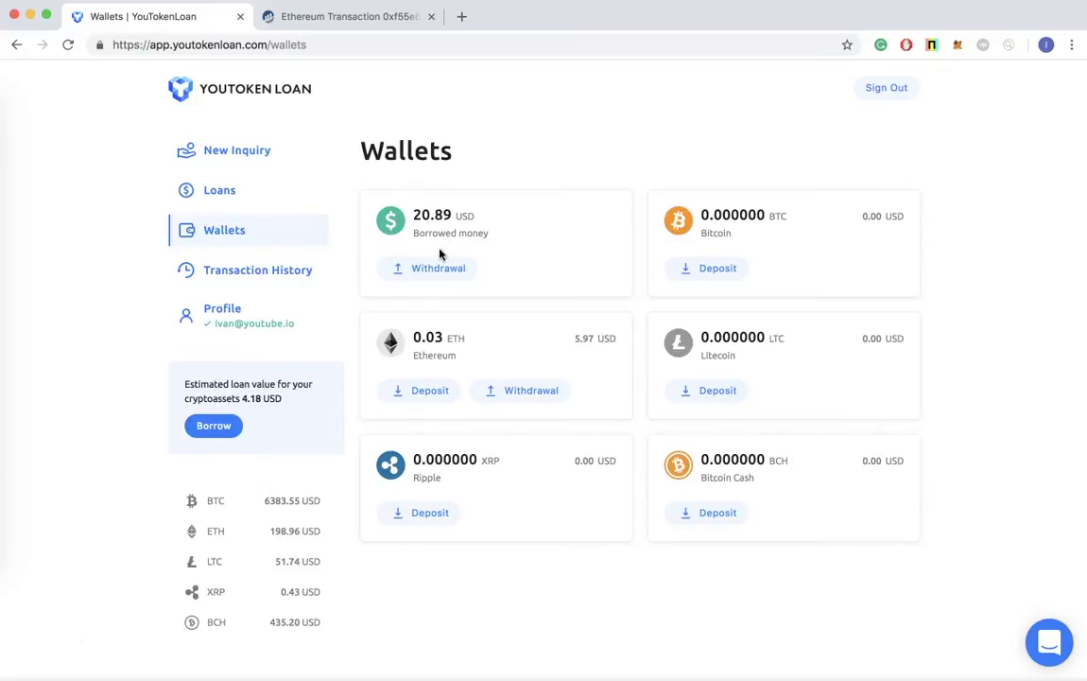
- Start a bank withdrawal of the borrowed 20.89 USD and enter beneficiary name 'anite'
{"action": "left_click", "coordinate": [438, 271]}
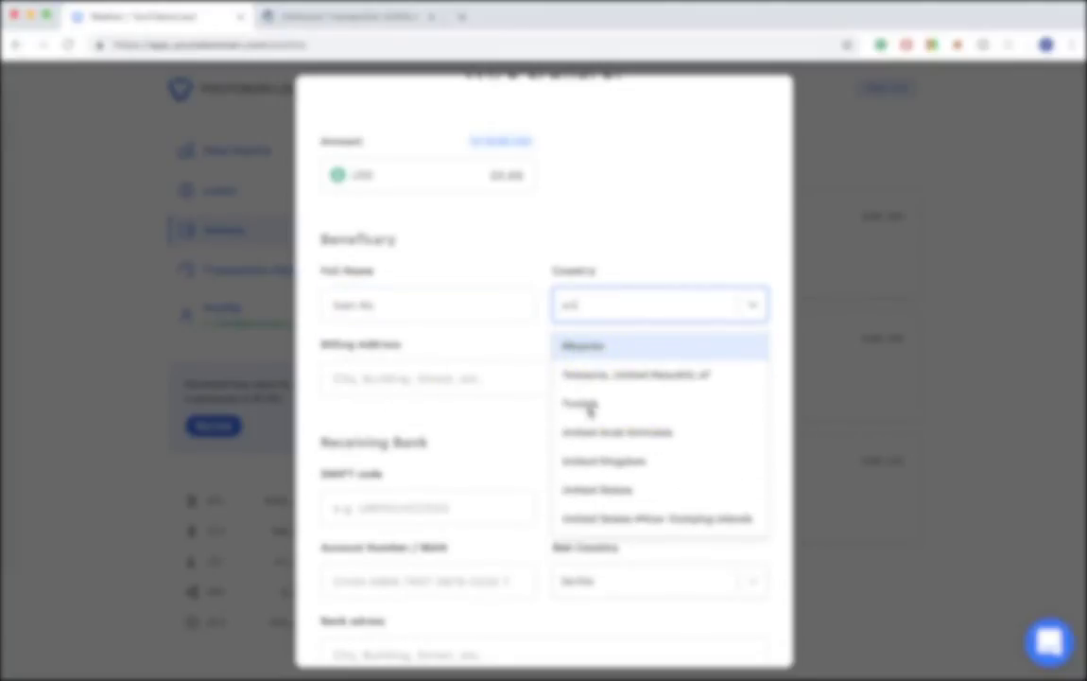
{"action": "type", "text": "ite"}
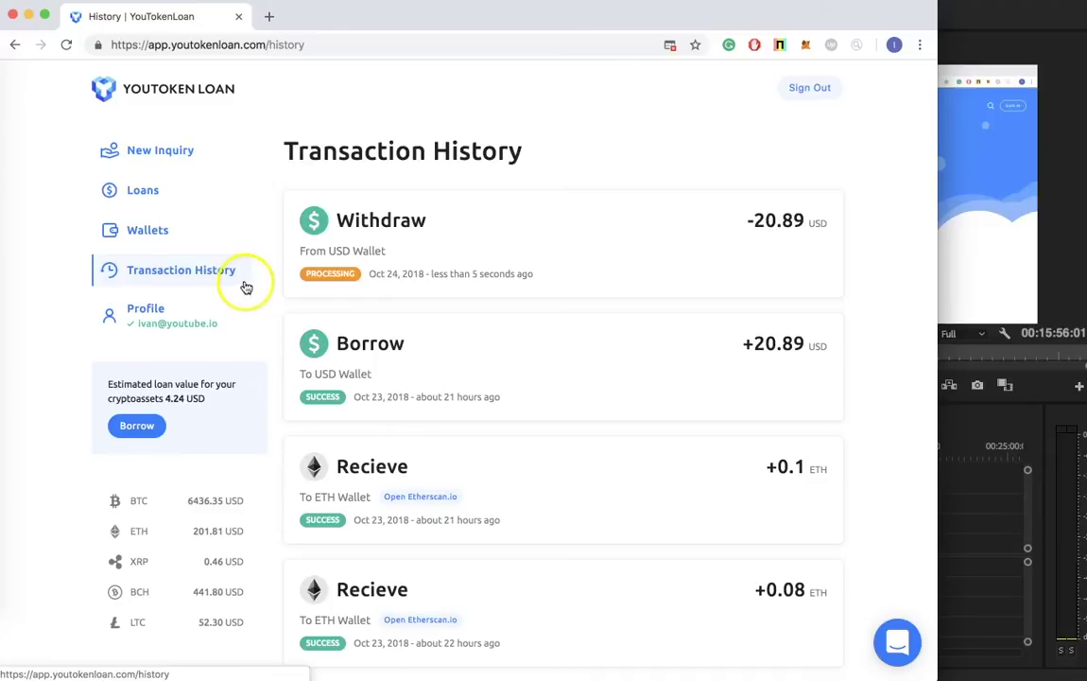
- From the Loans page, start paying off the active loan's full 21.93 USD
{"action": "left_click", "coordinate": [144, 194]}
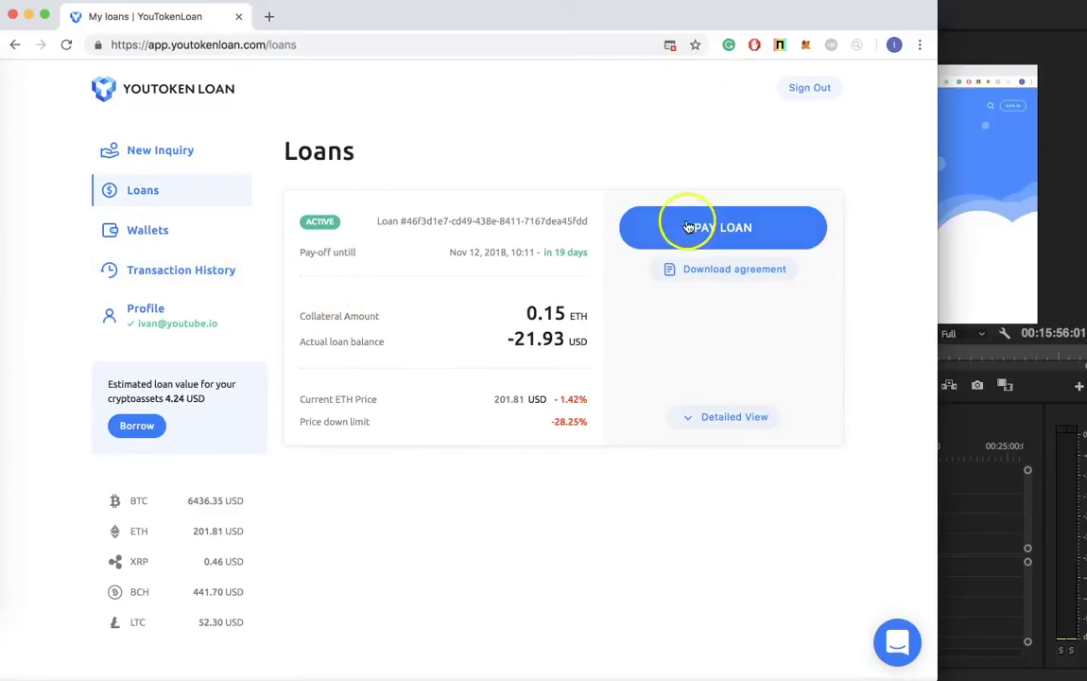
{"action": "left_click", "coordinate": [692, 227]}
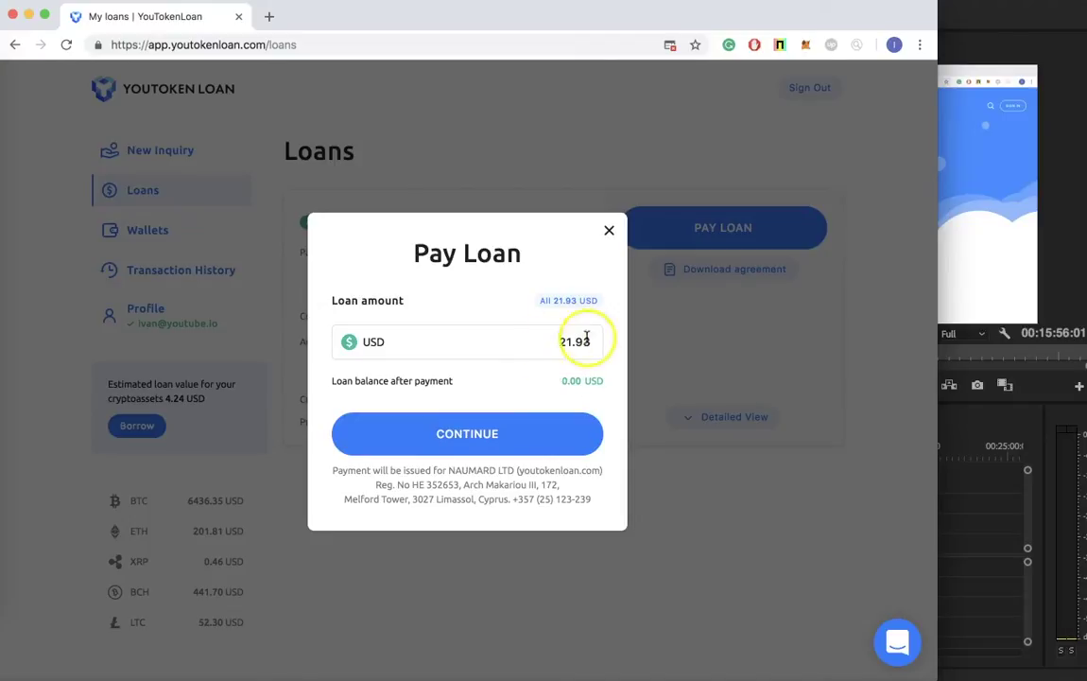
- Pay the 21.93 USD by card, closing the loan and returning the 0.15 ETH collateral
{"action": "left_click", "coordinate": [491, 429]}
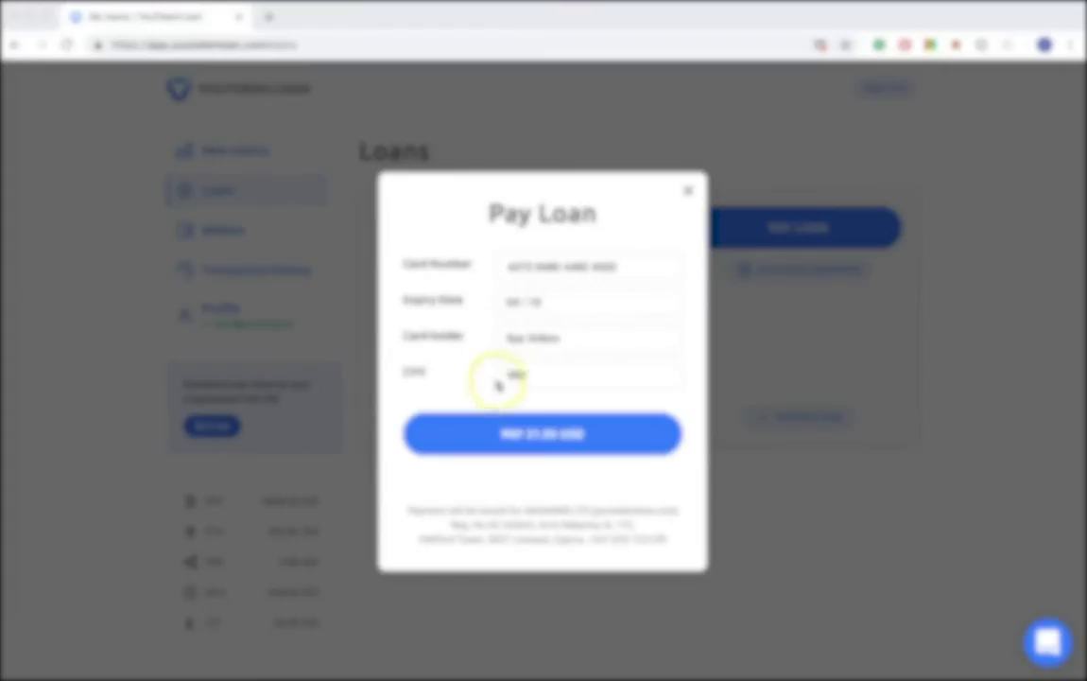
{"action": "left_click", "coordinate": [485, 432]}
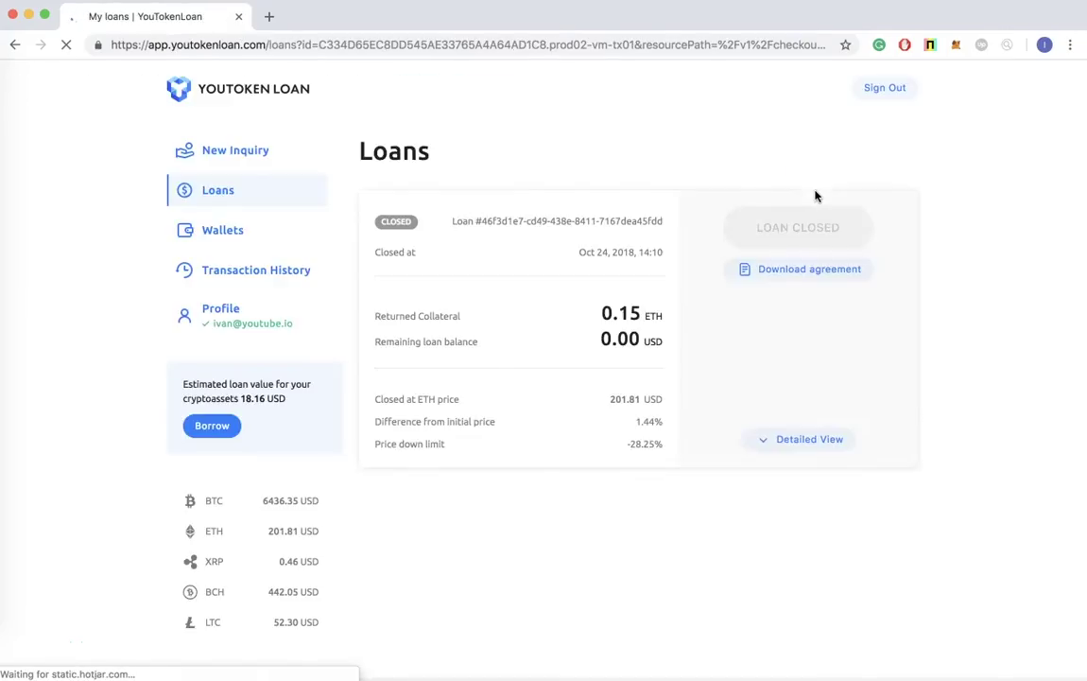
- Download the closed loan's agreement, then check Wallets showing 0.18 ETH and 0.00 USD borrowed
{"action": "left_click", "coordinate": [801, 438]}
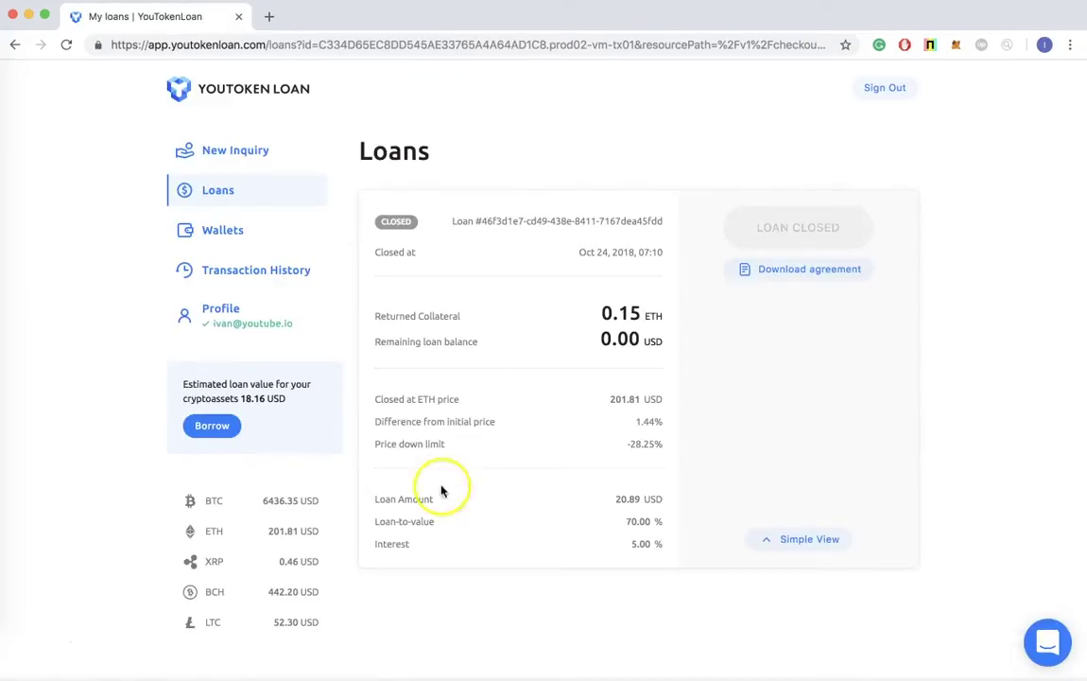
{"action": "left_click", "coordinate": [773, 273]}
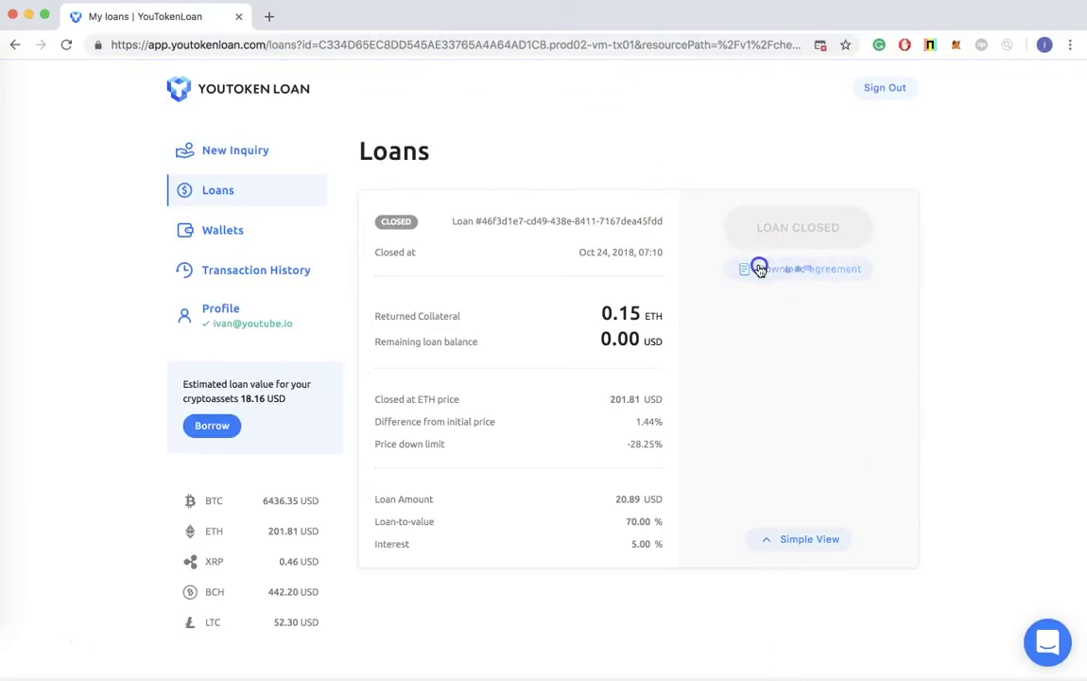
{"action": "left_click", "coordinate": [244, 230]}
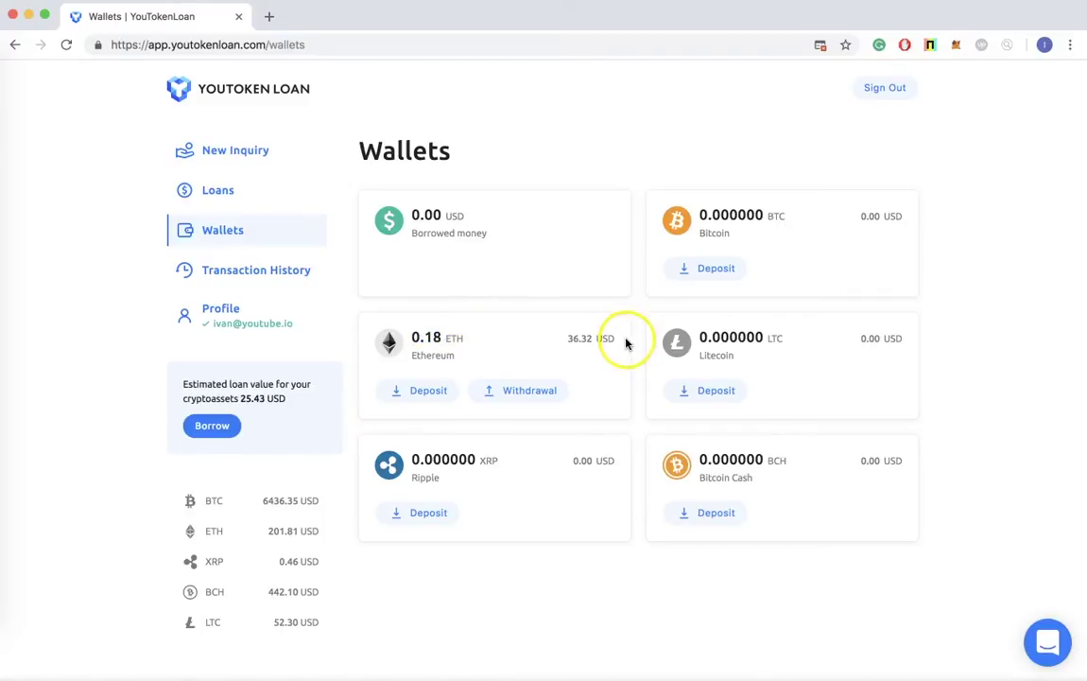
- Withdraw 0.18 ETH to the Ethereum address copied from MetaMask
{"action": "left_click", "coordinate": [955, 44]}
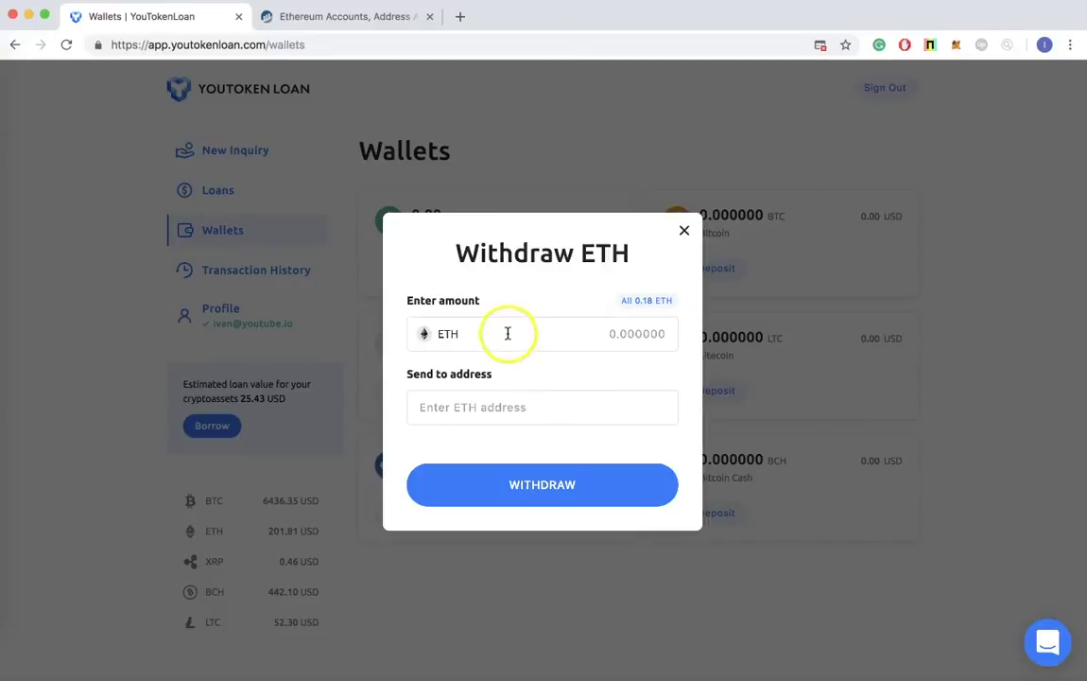
{"action": "left_click", "coordinate": [476, 408]}
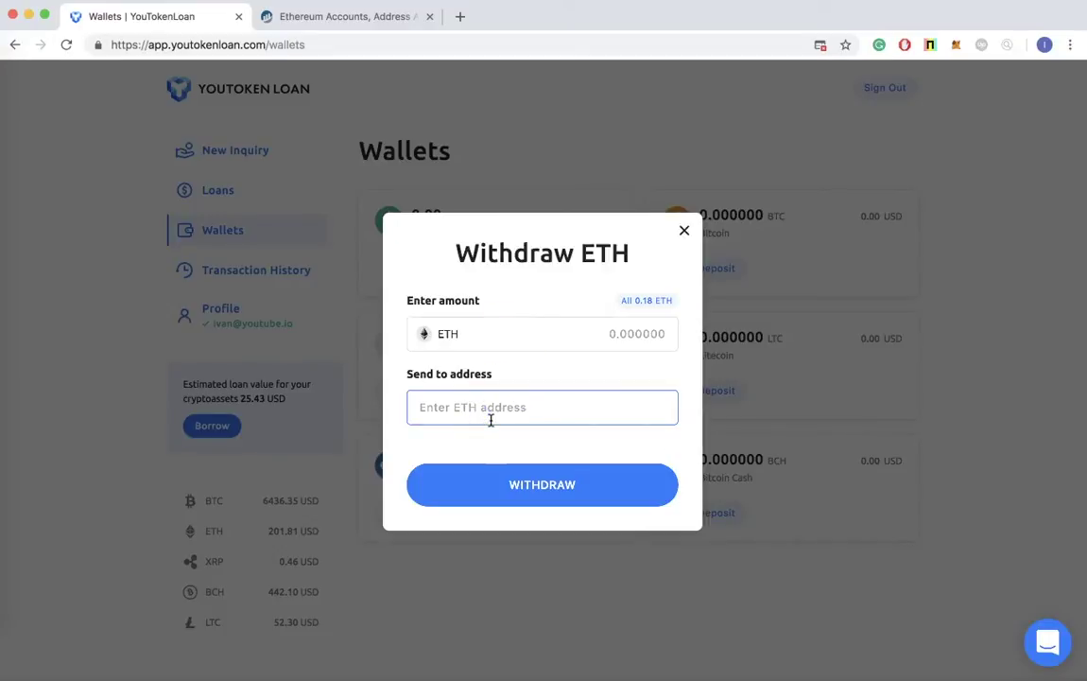
{"action": "key", "text": "ctrl+v"}
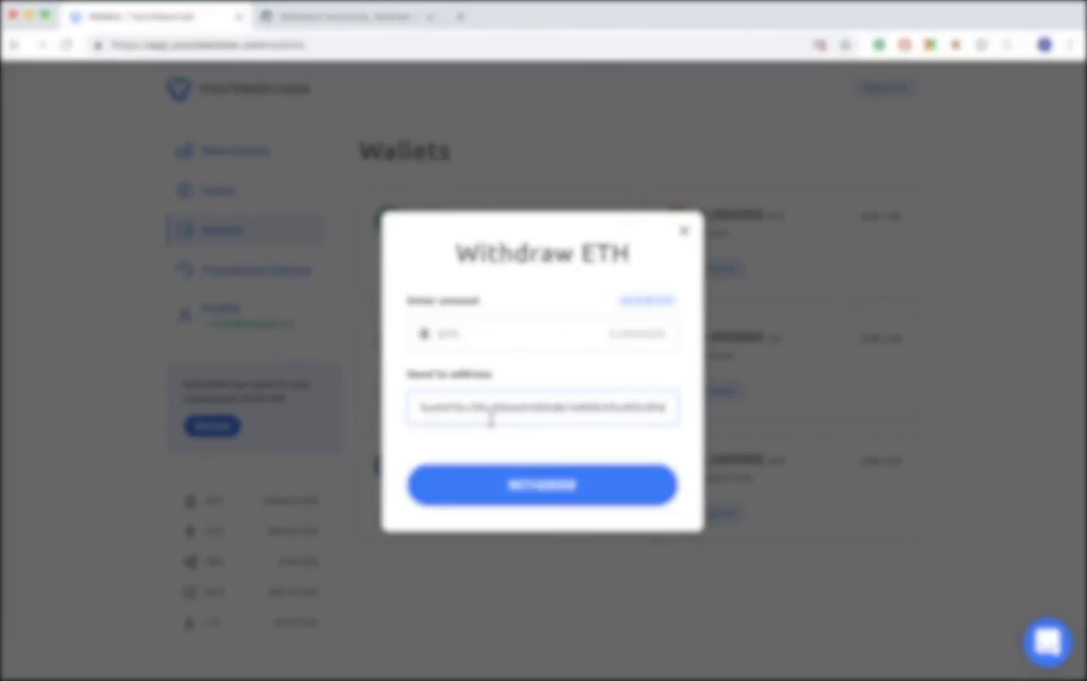
{"action": "left_click", "coordinate": [612, 337]}
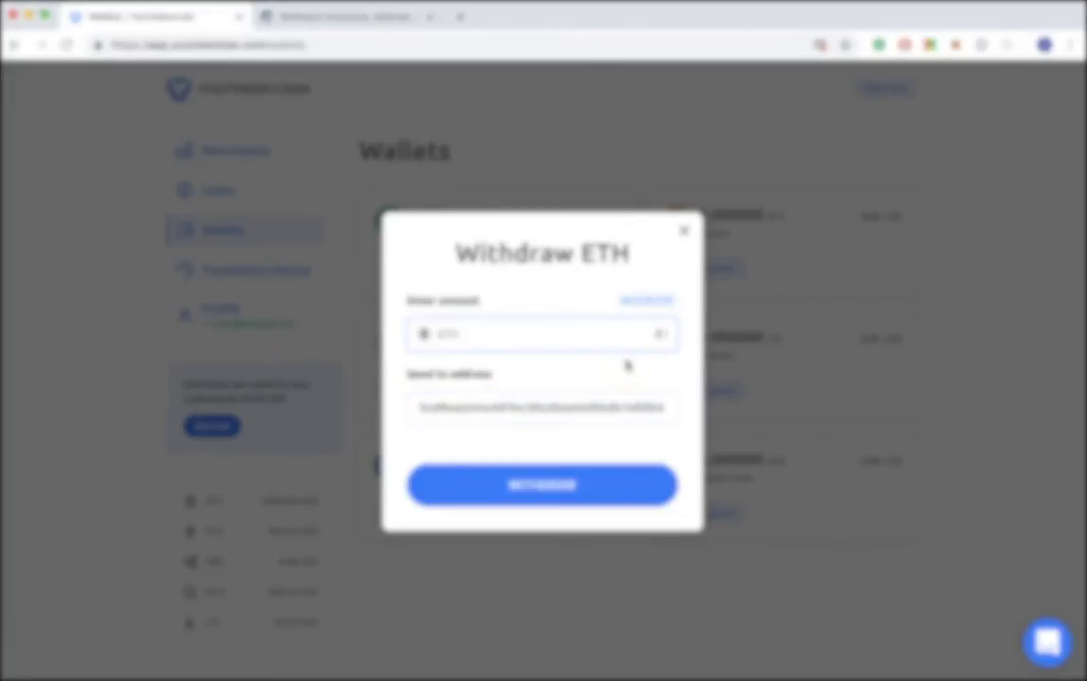
{"action": "type", "text": "0.18"}
{"action": "left_click", "coordinate": [541, 484]}
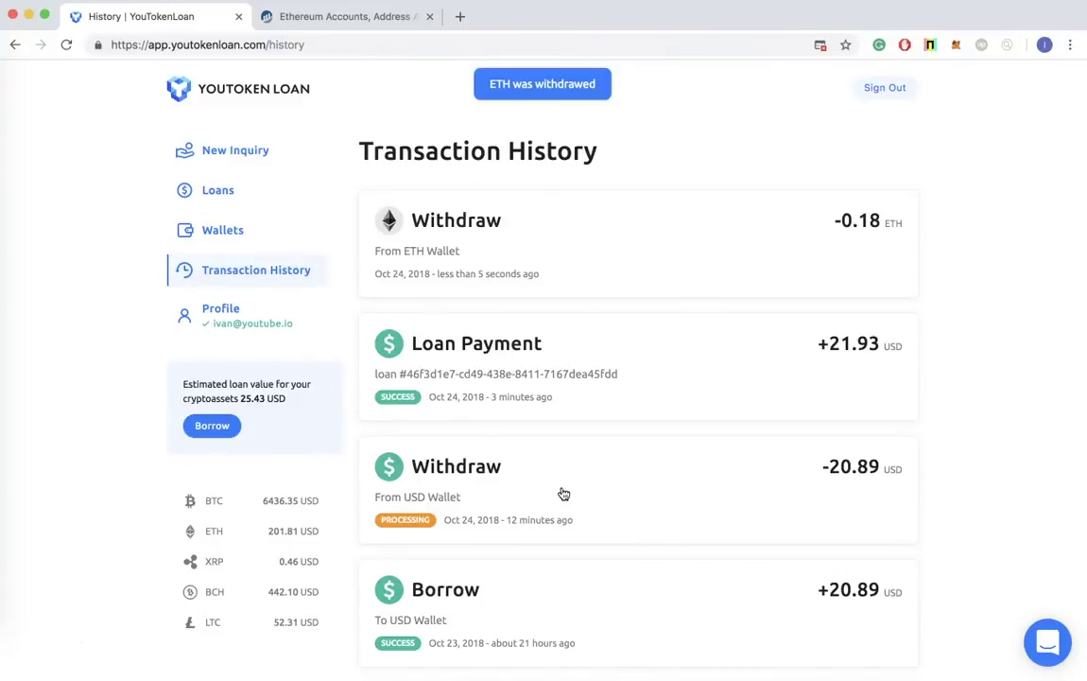
- Bring the Profile page's affiliate program, with its referral link and zero referrals, into view
{"action": "left_click_drag", "start_coordinate": [473, 257], "coordinate": [530, 266]}
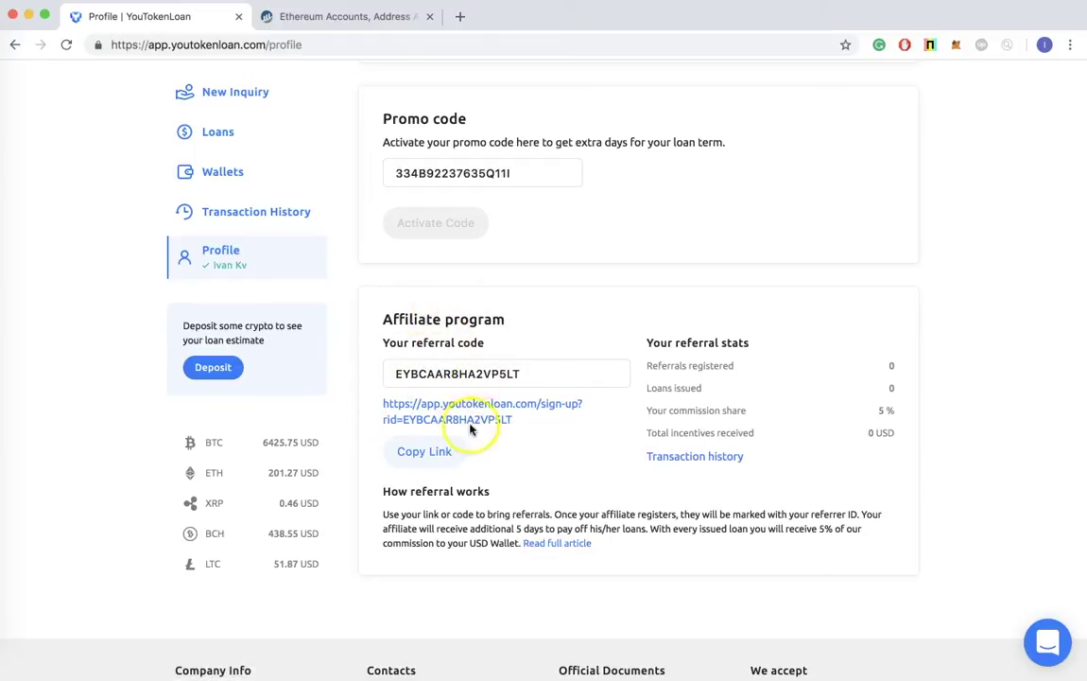
{"action": "double_click", "coordinate": [421, 374]}
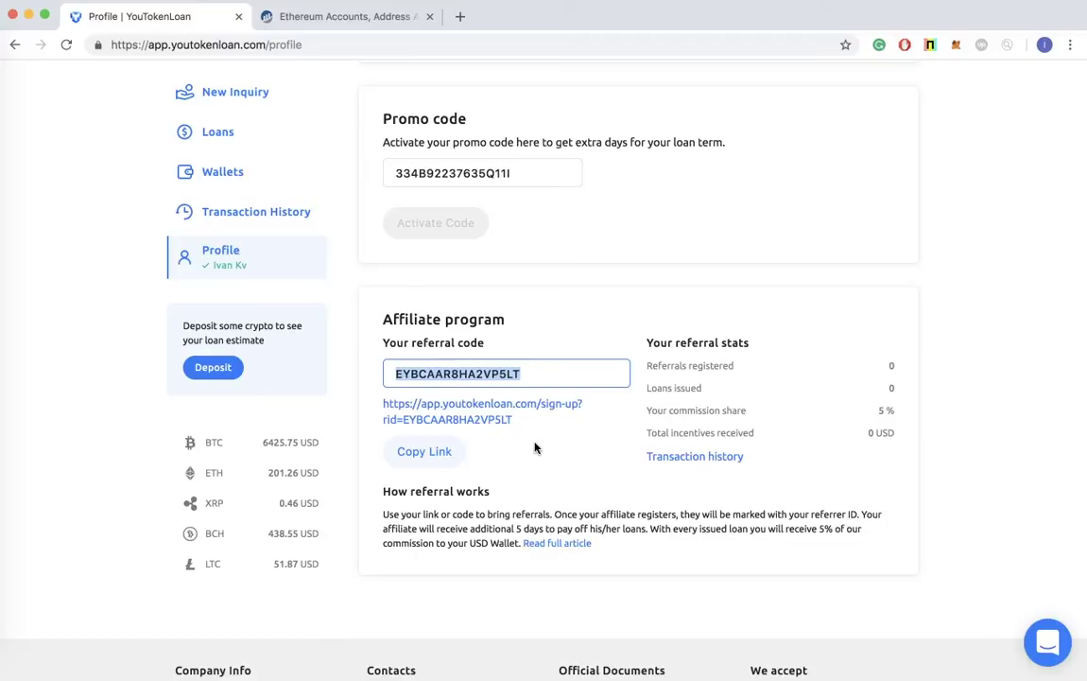
{"action": "scroll", "coordinate": [534, 447], "scroll_direction": "down", "scroll_amount": 3}
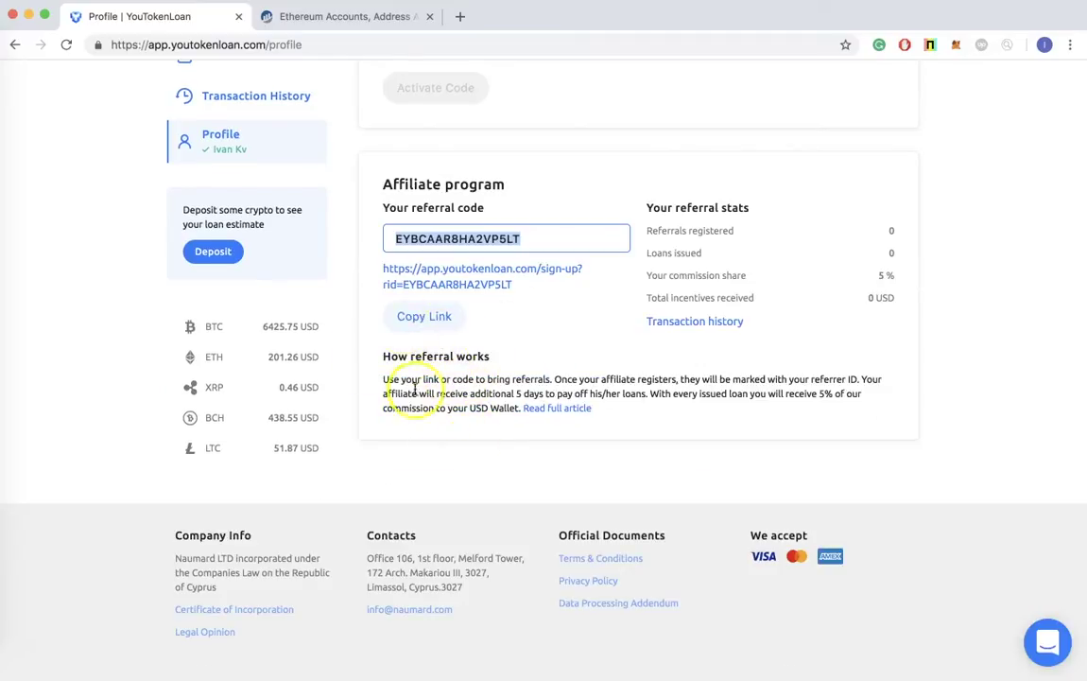
{"action": "scroll", "coordinate": [457, 306], "scroll_direction": "up", "scroll_amount": 2}
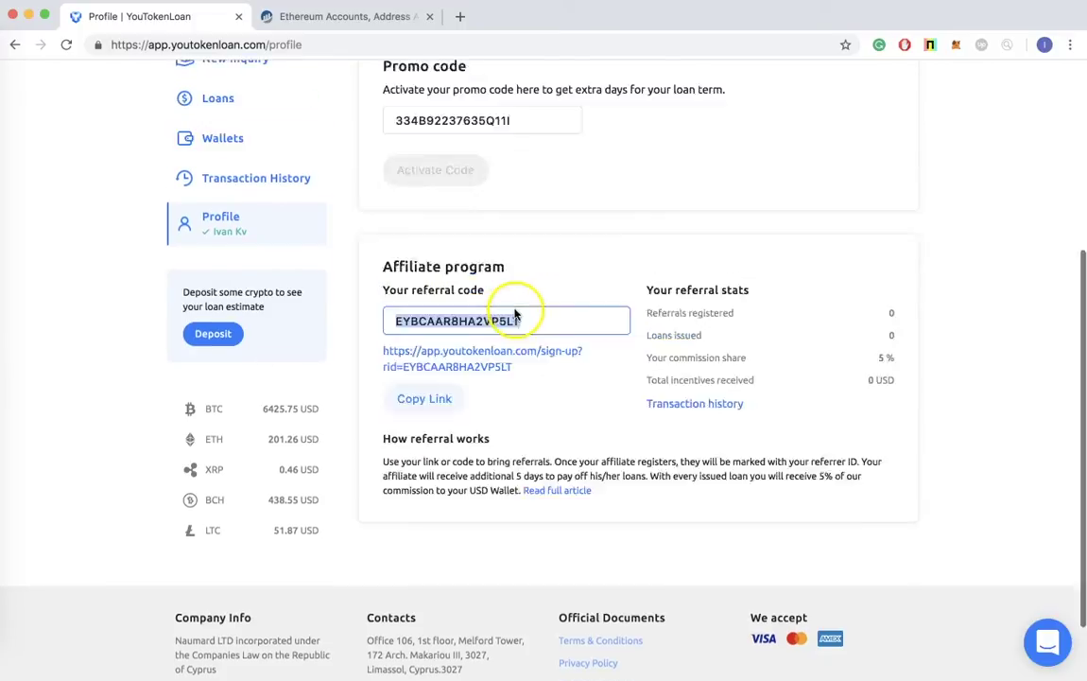
{"action": "scroll", "coordinate": [461, 311], "scroll_direction": "up", "scroll_amount": 4}
{"action": "scroll", "coordinate": [468, 307], "scroll_direction": "up", "scroll_amount": 3}
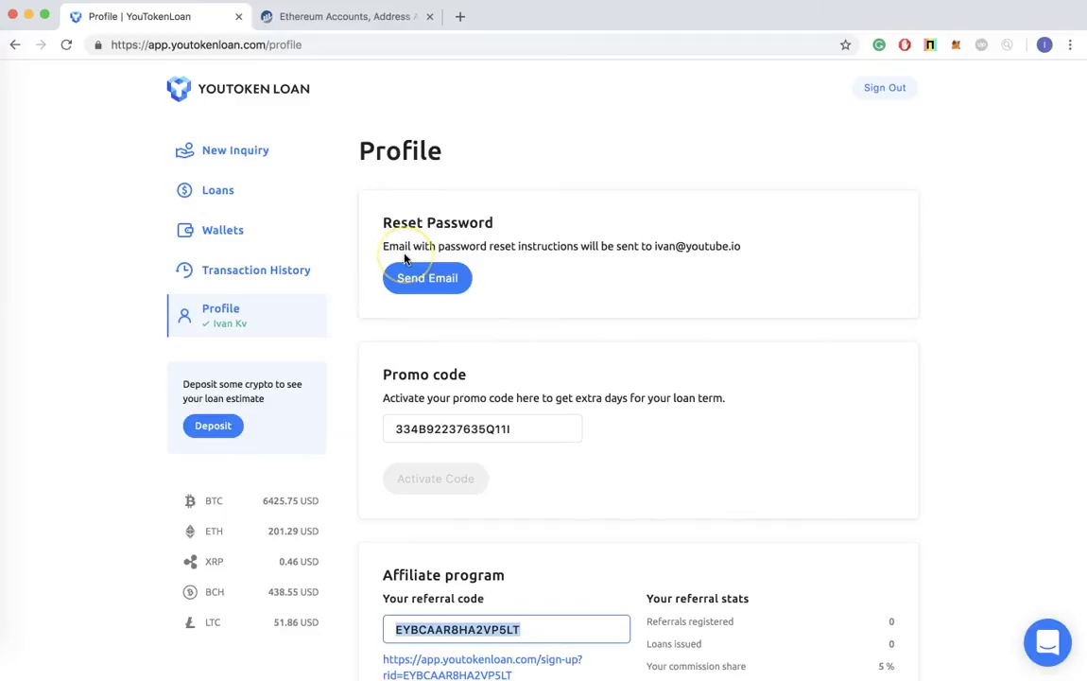
- Pass through Wallets and Loans to reach a blank New Inquiry loan form
{"action": "left_click", "coordinate": [231, 232]}
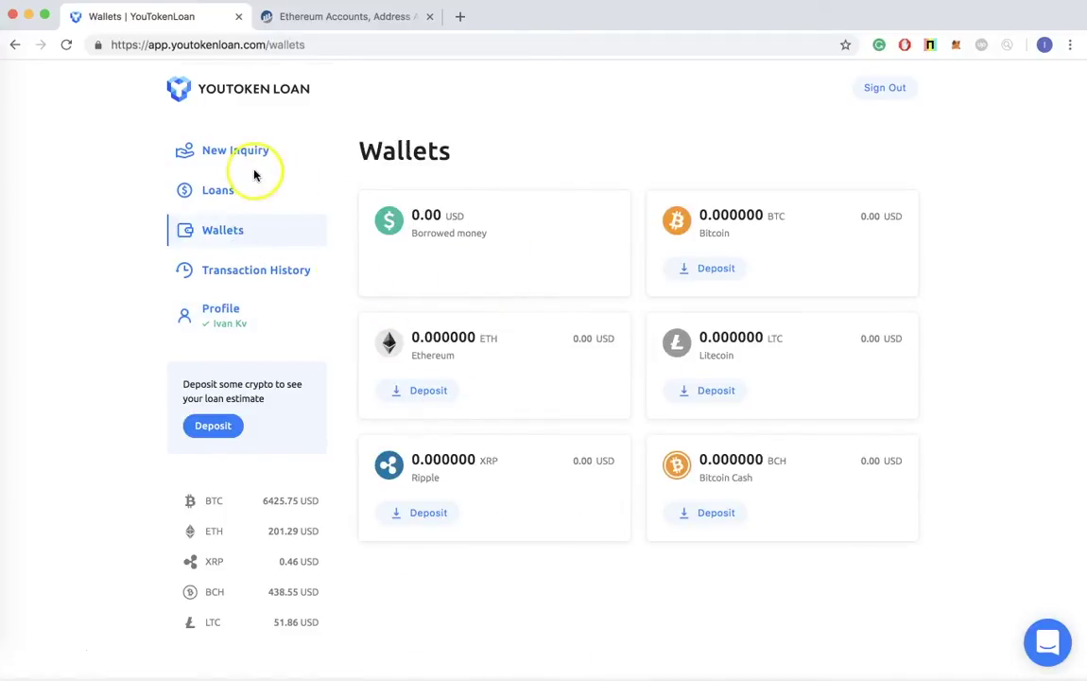
{"action": "left_click", "coordinate": [225, 188]}
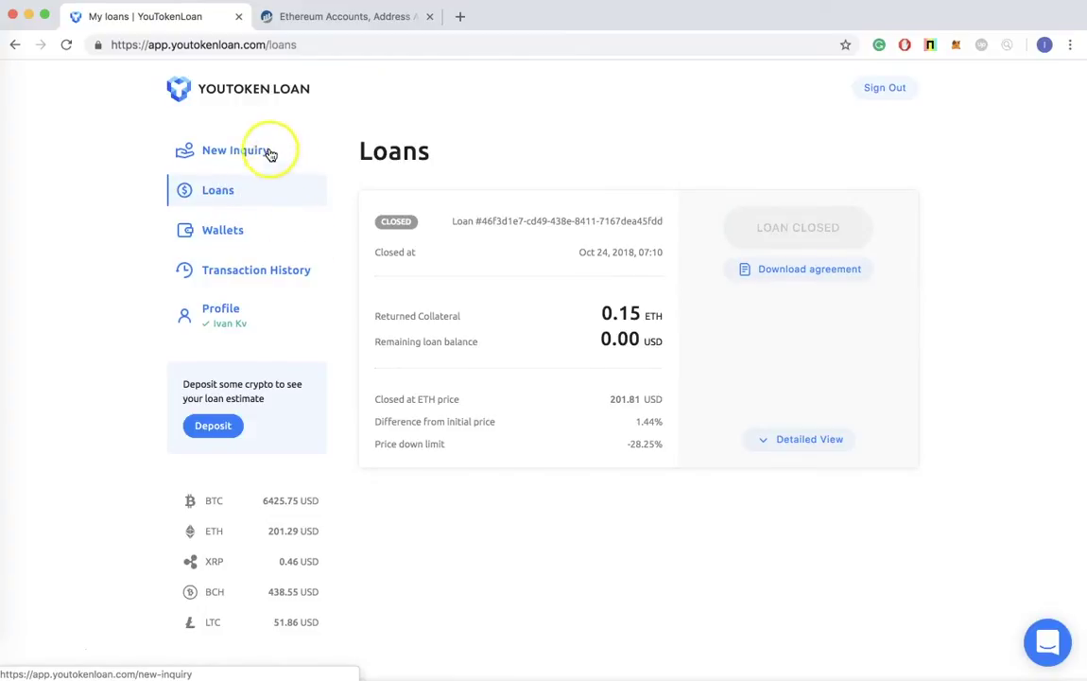
{"action": "left_click", "coordinate": [253, 150]}
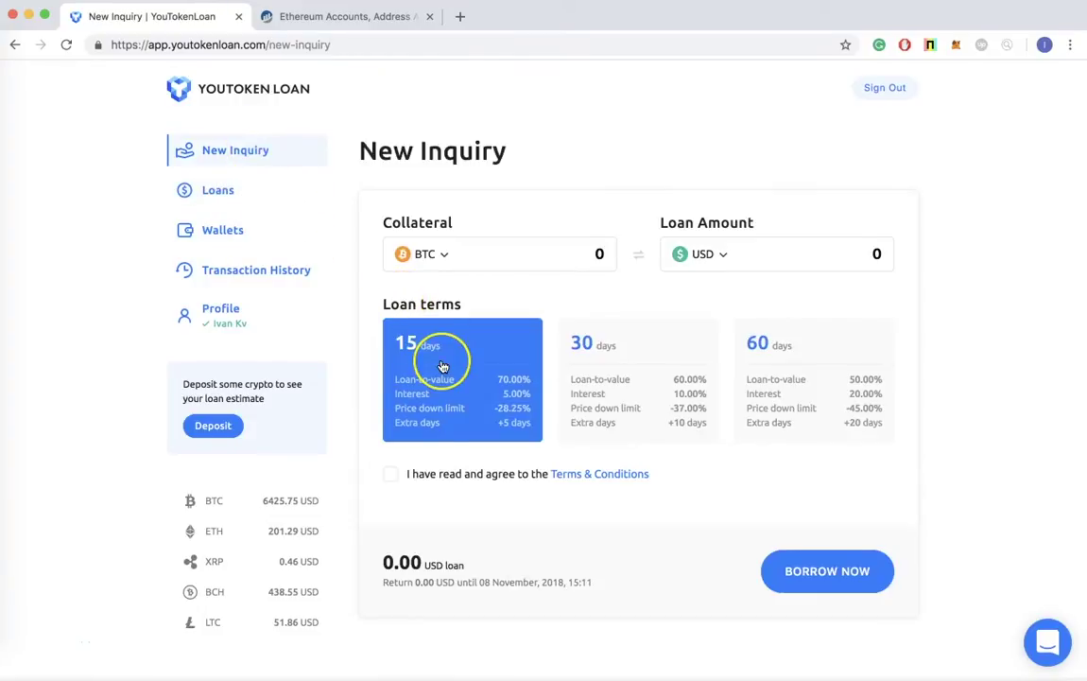